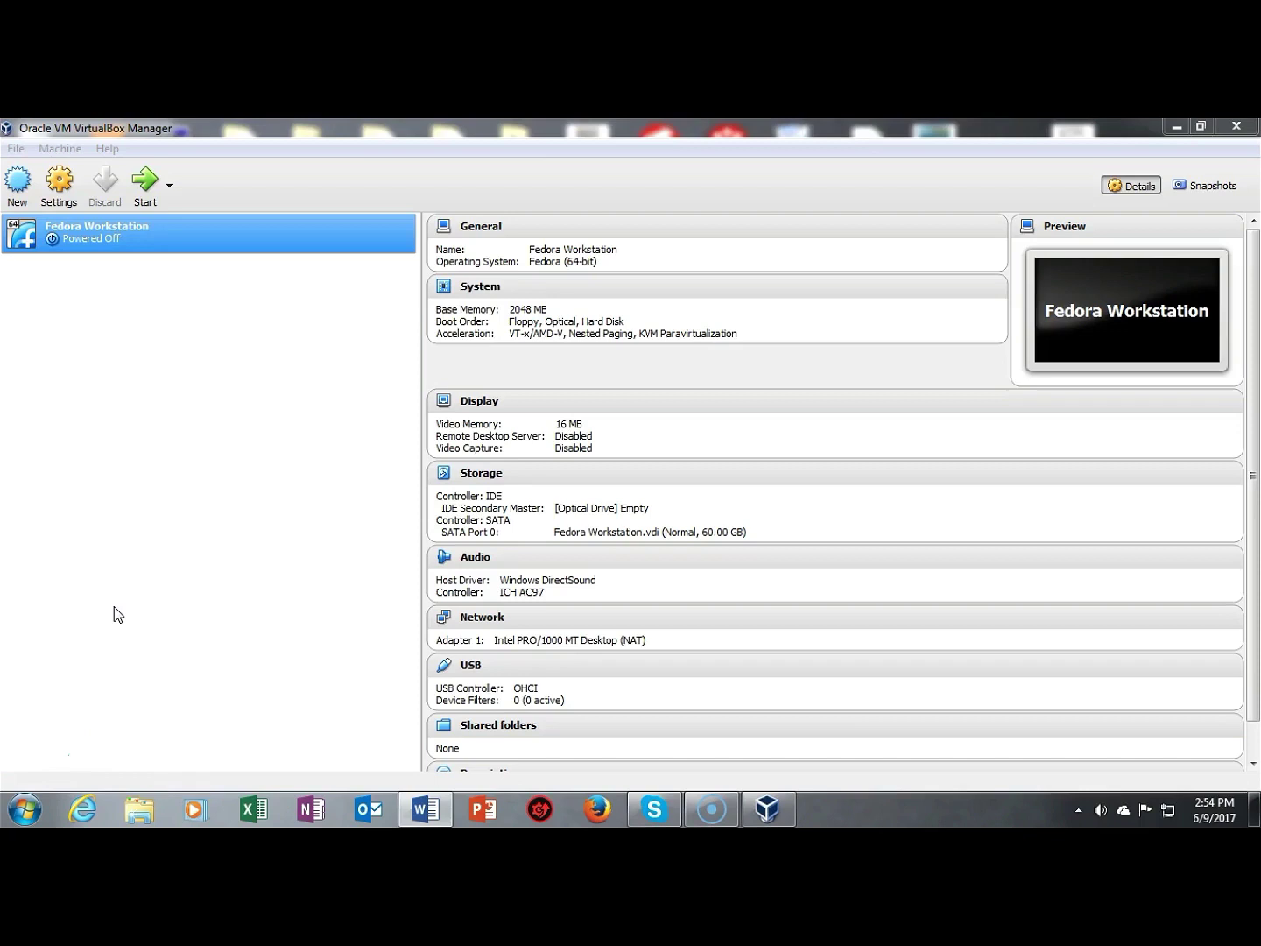
Step: Create a new VM named 'Fedora Server' with type Linux and version Fedora (64-bit)
{"action": "left_click", "coordinate": [18, 188]}
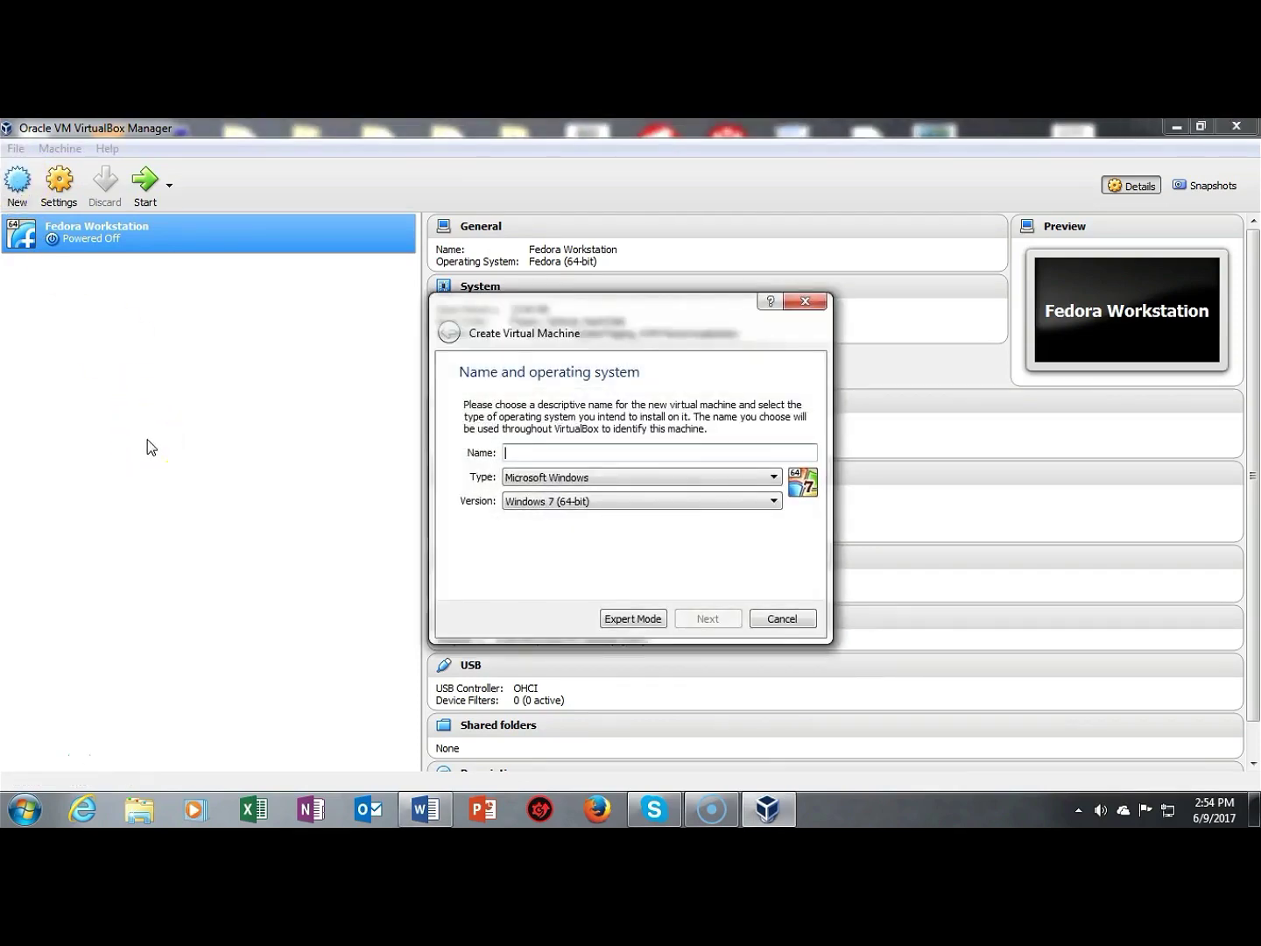
{"action": "type", "text": "Fedora Server"}
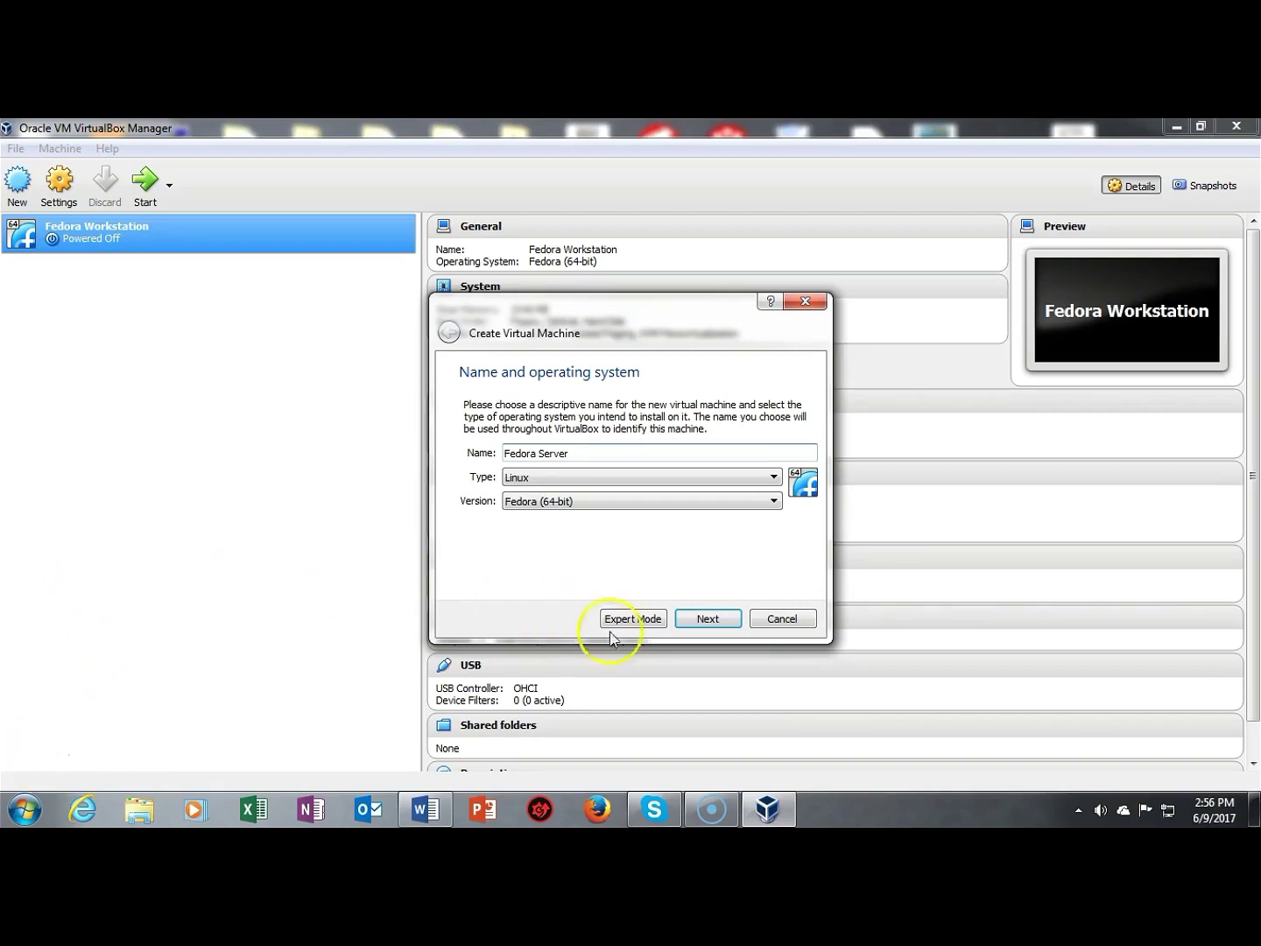
Step: Give the VM 2048 MB of memory and continue to the hard disk page
{"action": "left_click", "coordinate": [710, 620]}
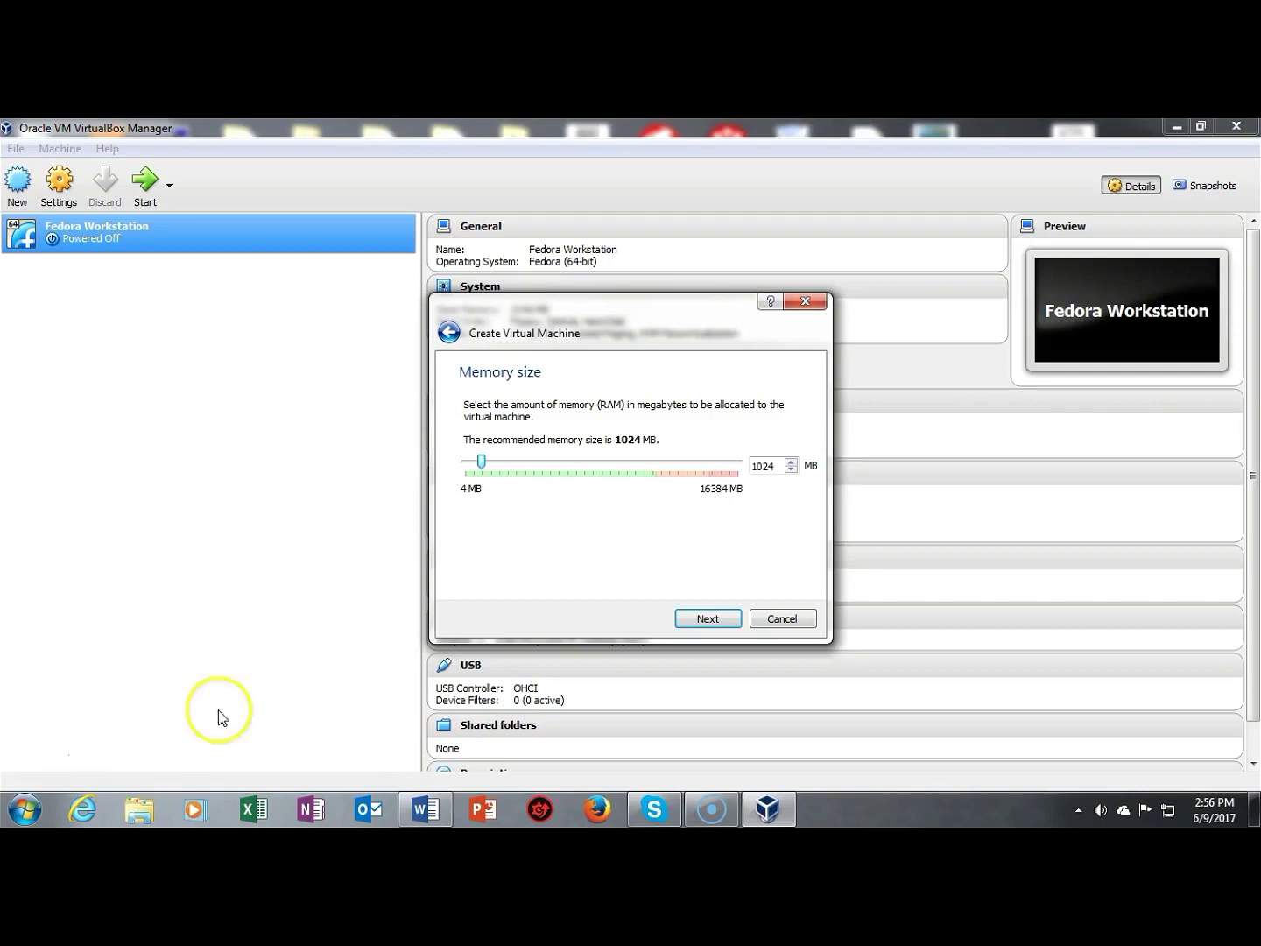
{"action": "type", "text": "2048"}
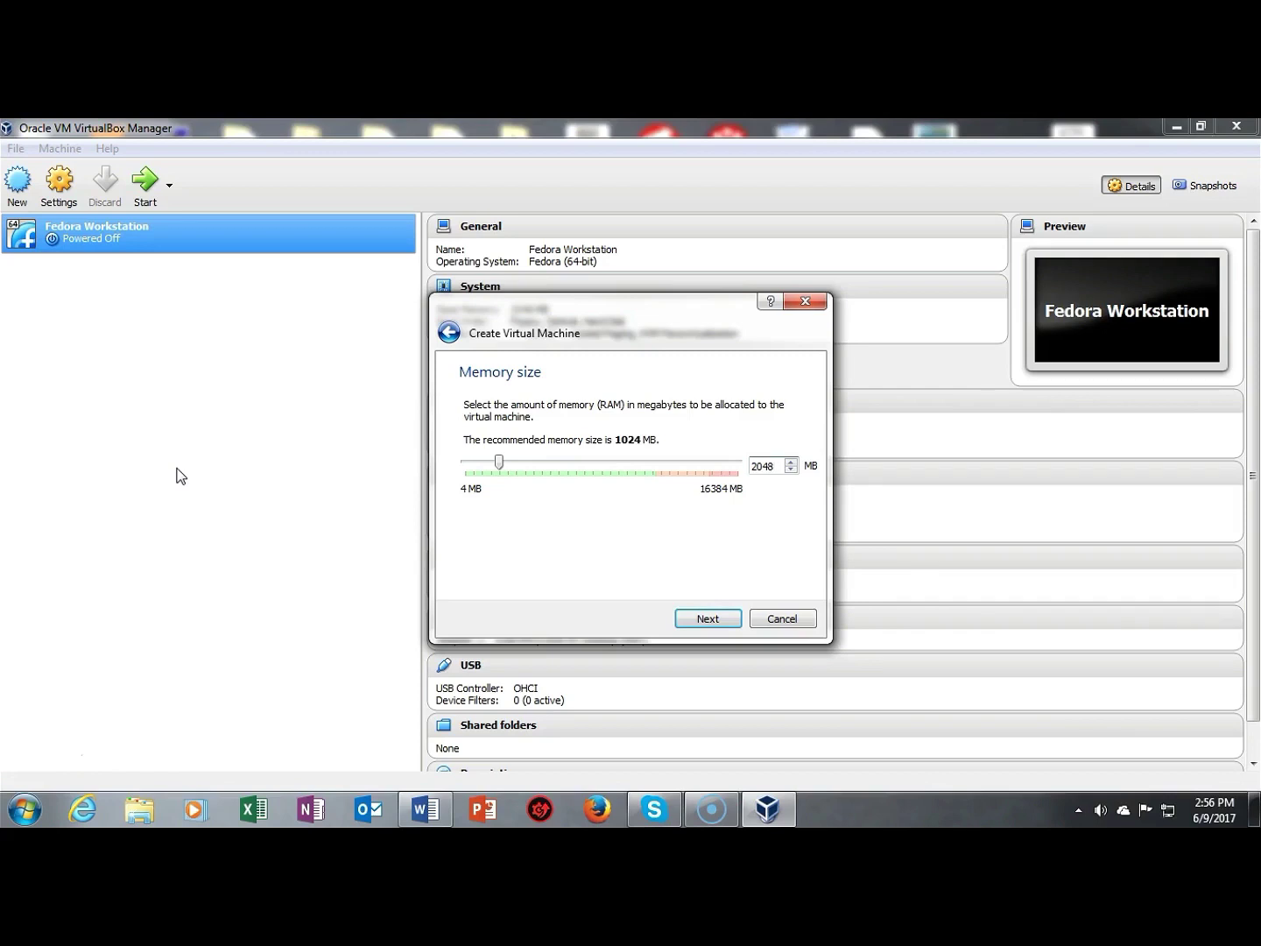
{"action": "left_click", "coordinate": [706, 620]}
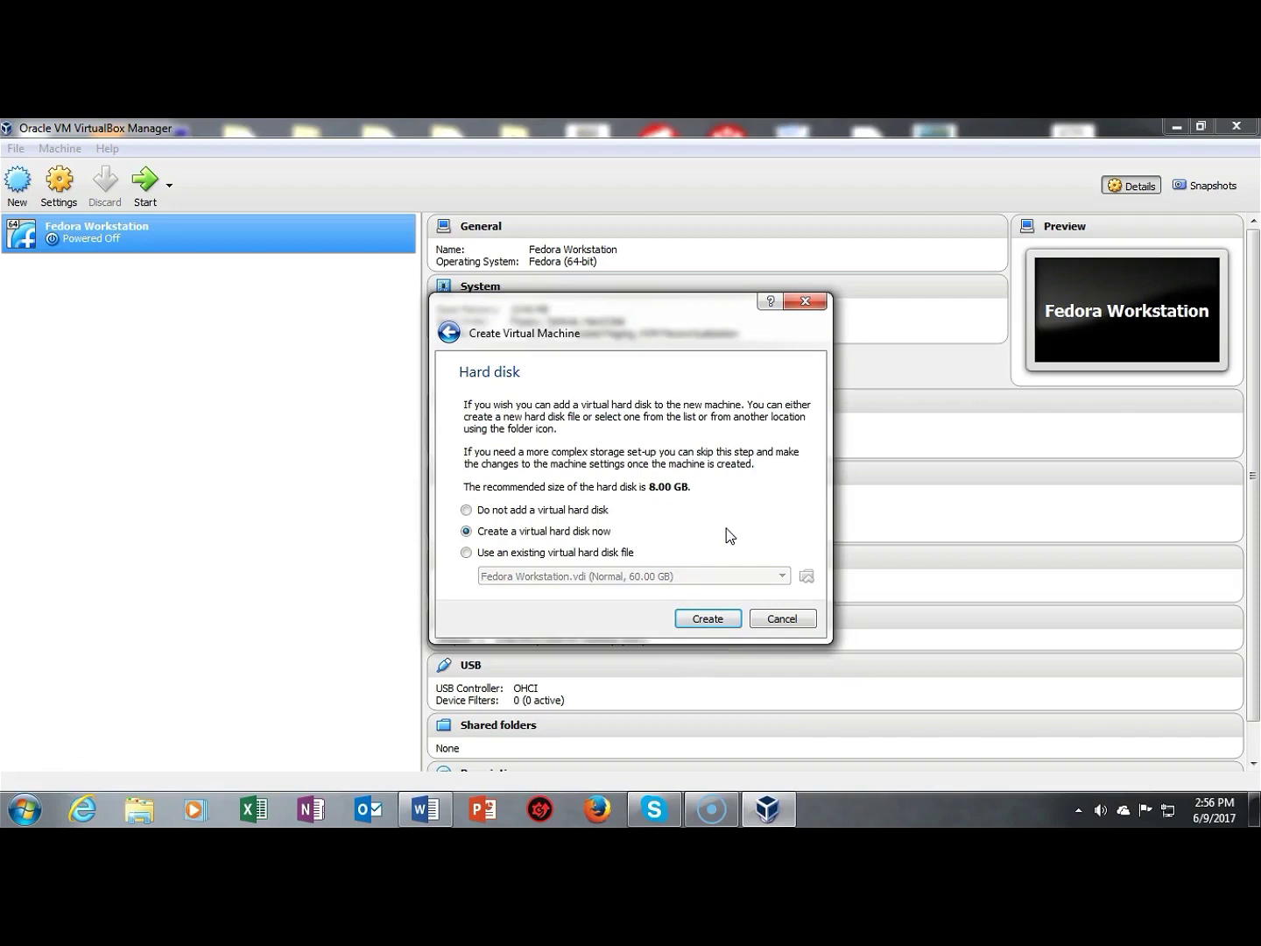
Step: Create a dynamically allocated 60 GB VDI disk named Fedora Server
{"action": "left_click", "coordinate": [707, 620]}
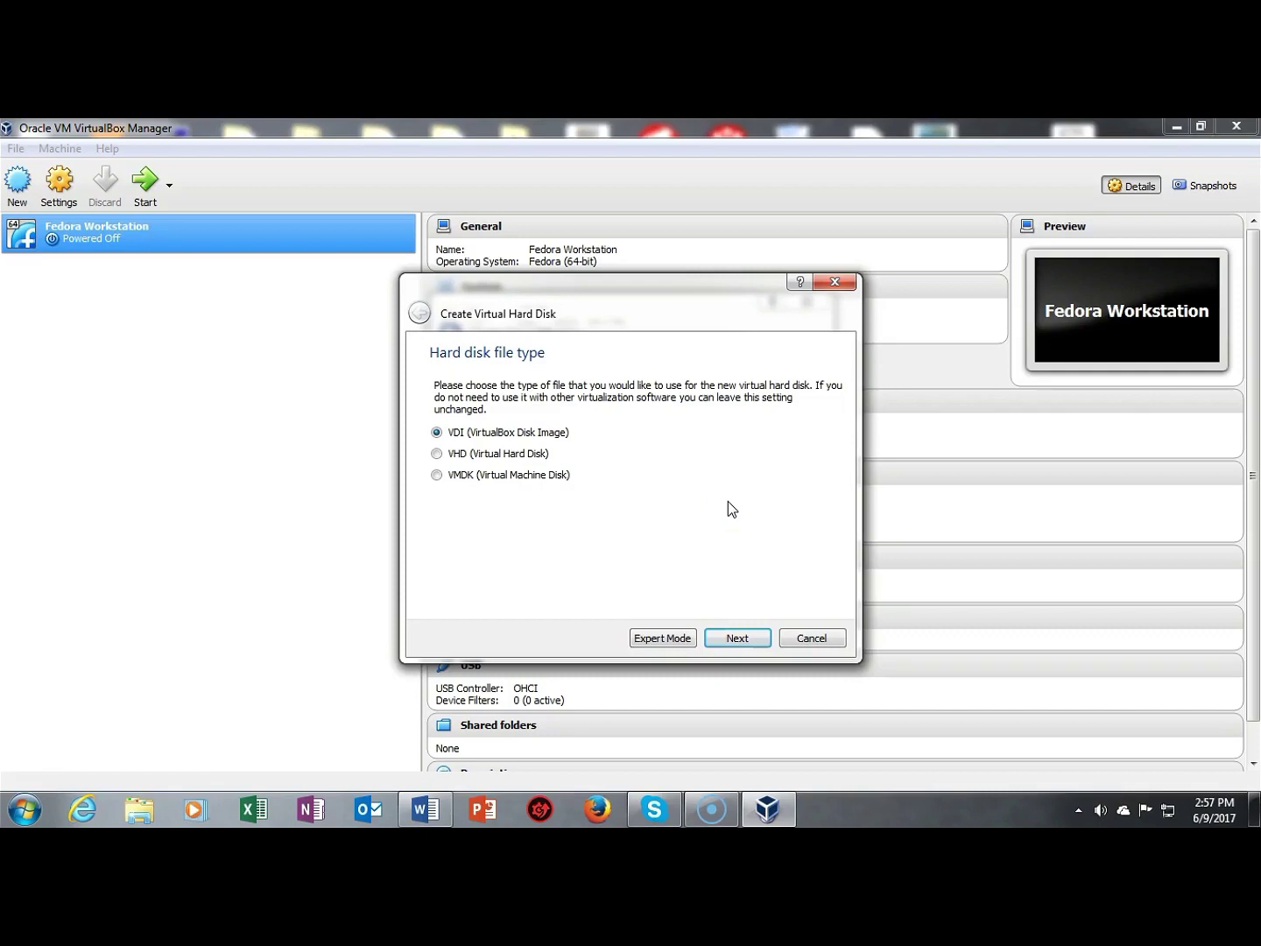
{"action": "left_click", "coordinate": [738, 639]}
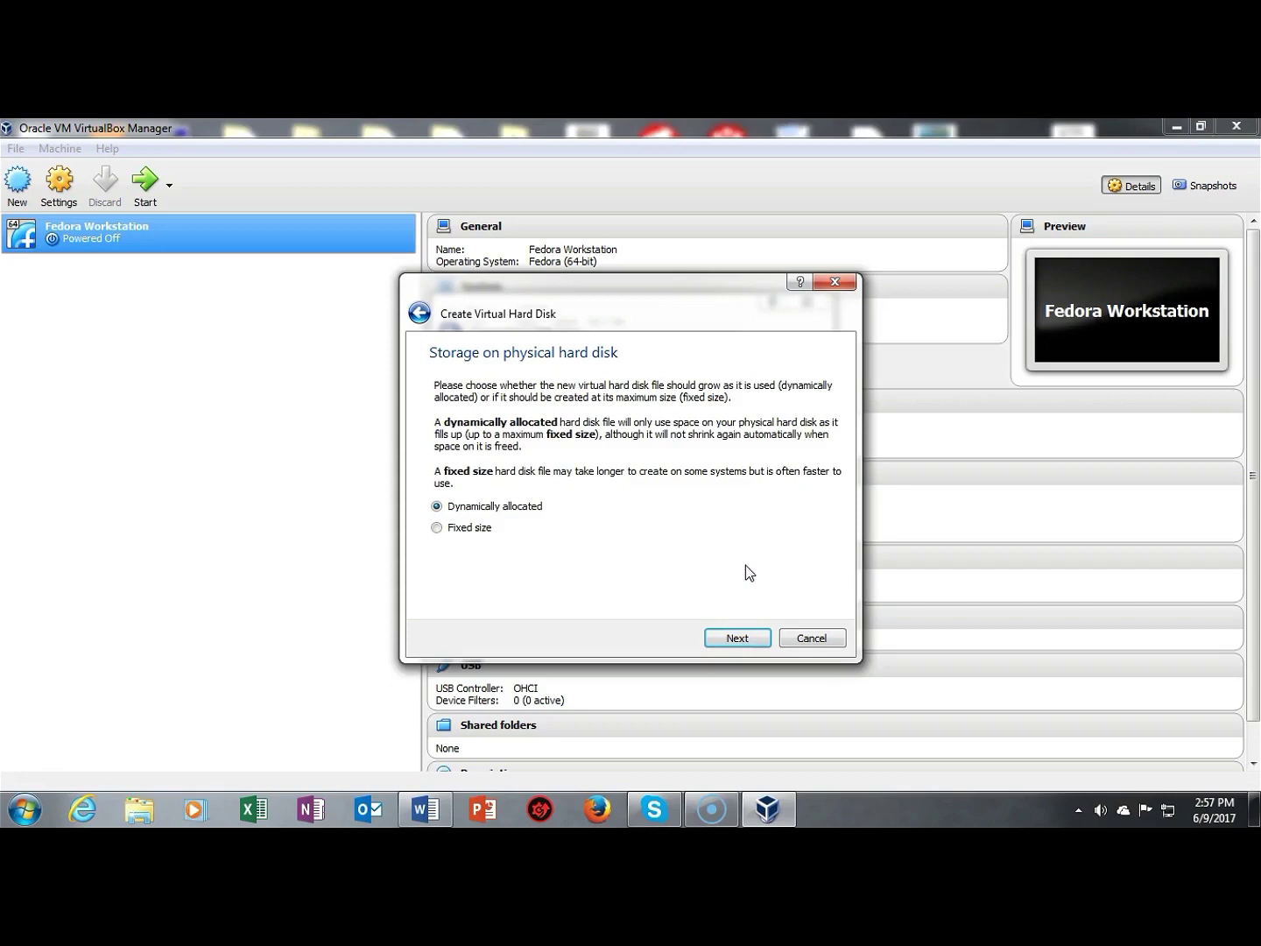
{"action": "left_click", "coordinate": [728, 638]}
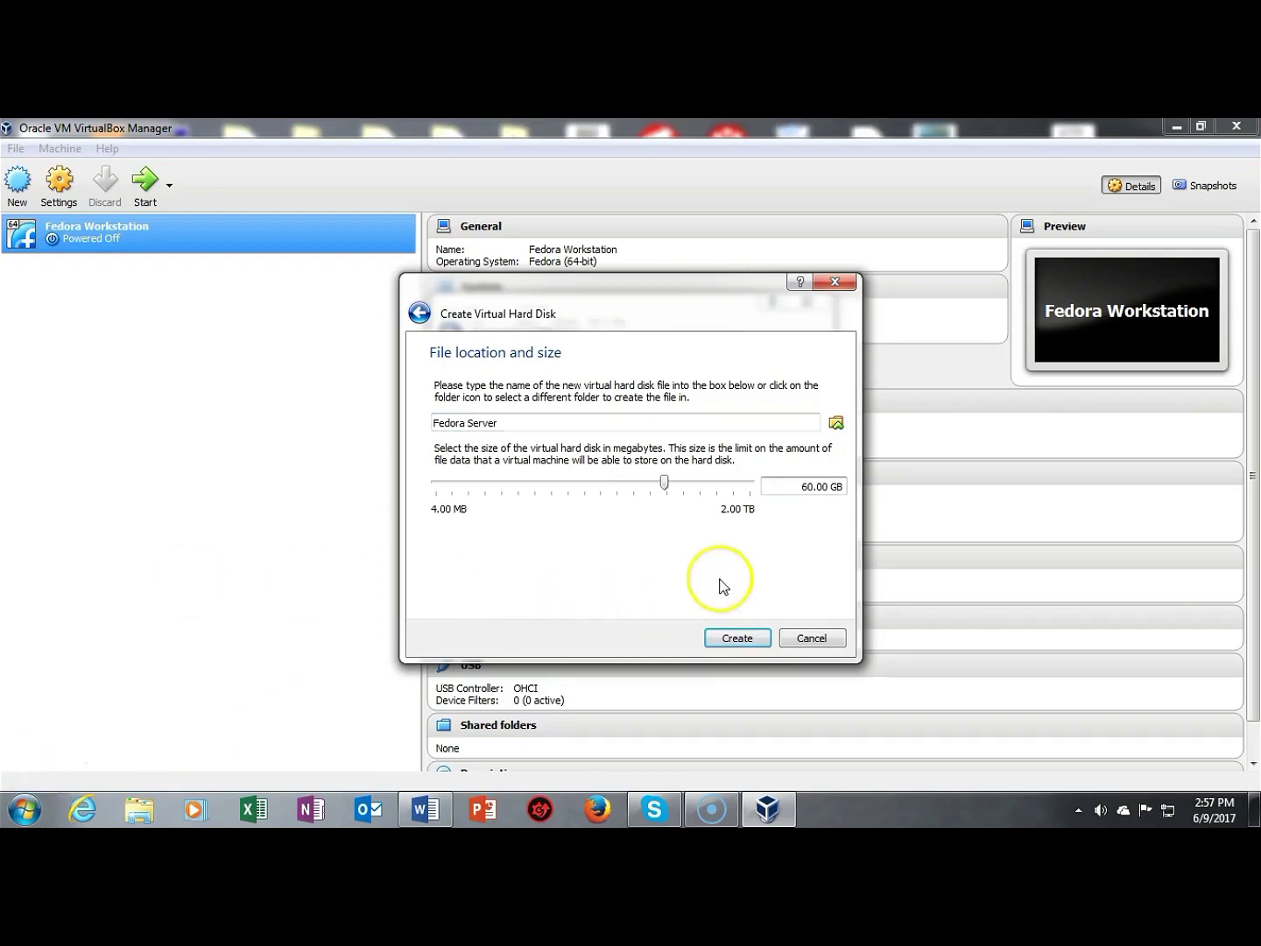
{"action": "left_click", "coordinate": [734, 637]}
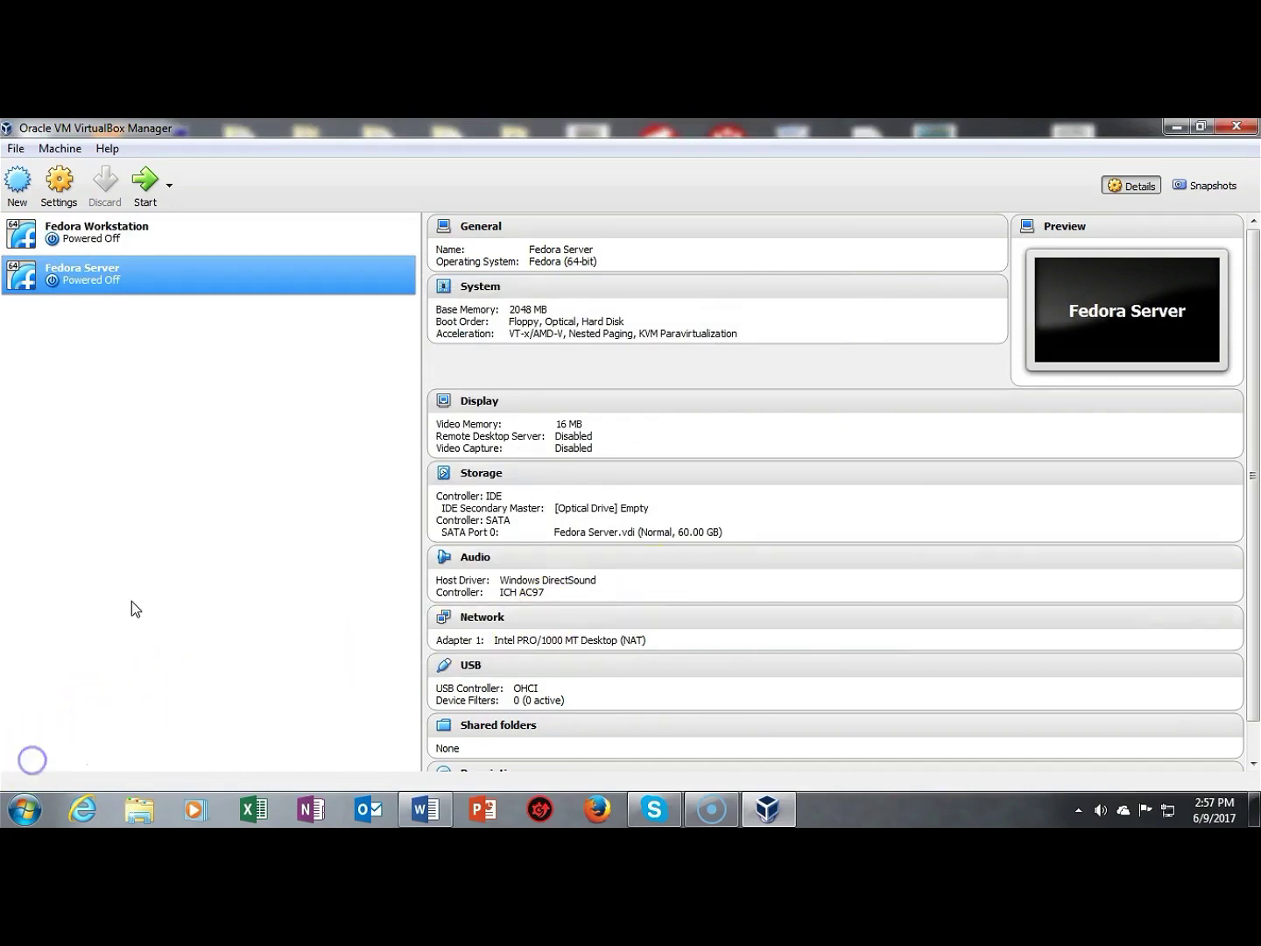
Step: Open the Fedora Server machine so the Select start-up disk prompt appears
{"action": "left_click", "coordinate": [162, 576]}
{"action": "left_click", "coordinate": [172, 561]}
Step: Boot Fedora Server from the Fedora-Server-dvd-x86_64-25-1.3.iso start-up disk image
{"action": "left_click", "coordinate": [146, 182]}
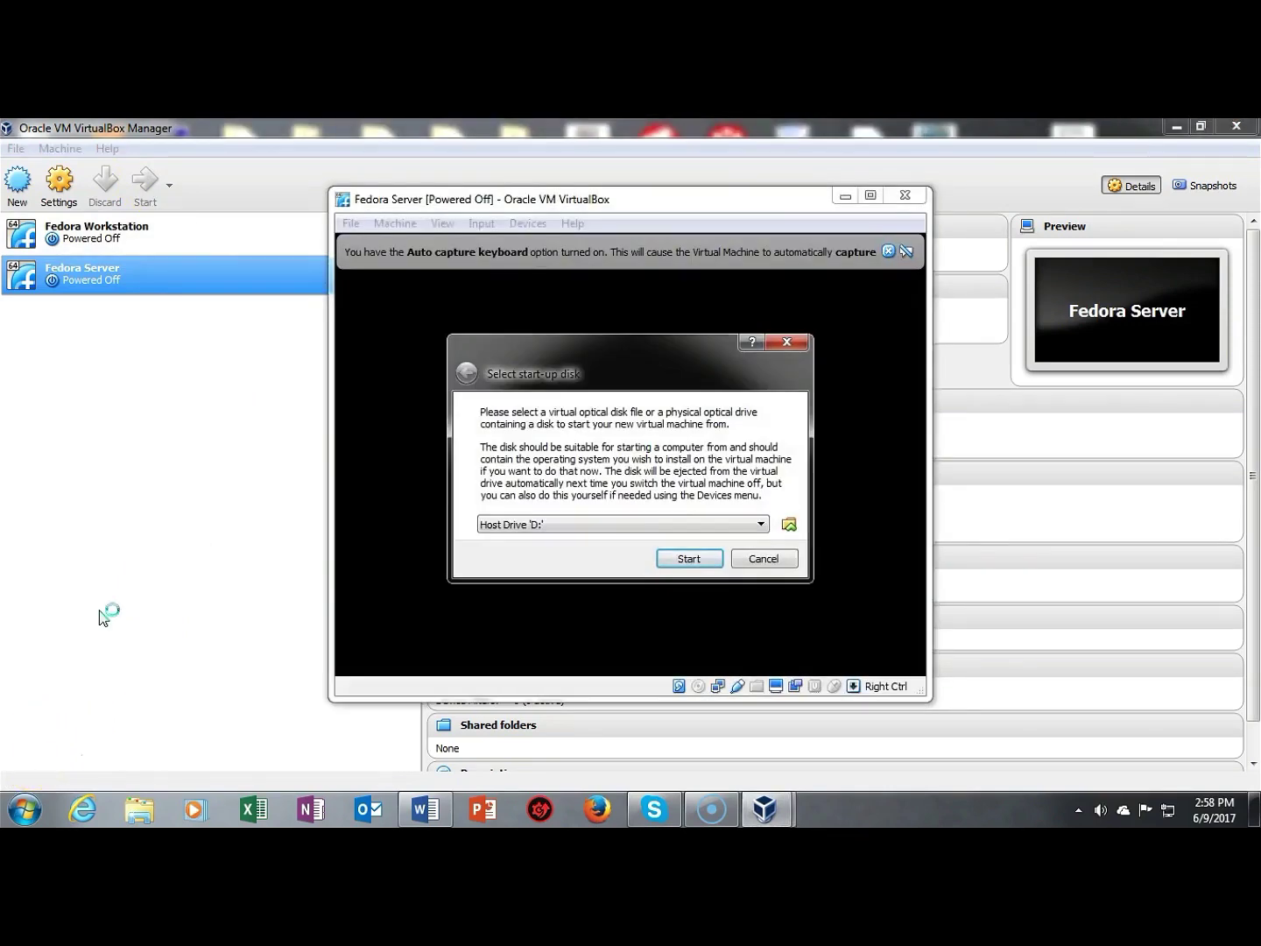
{"action": "left_click", "coordinate": [790, 525]}
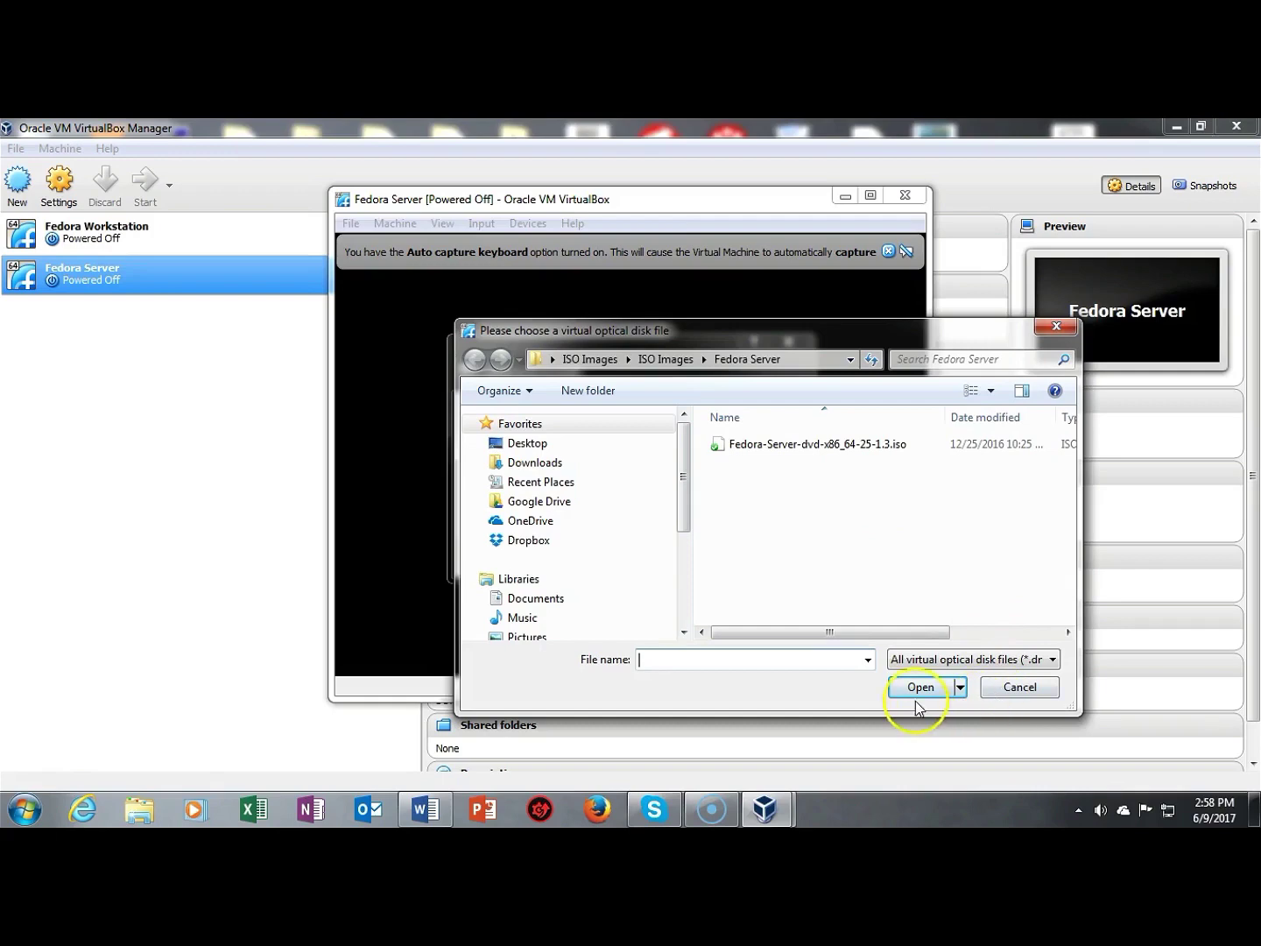
{"action": "double_click", "coordinate": [837, 451]}
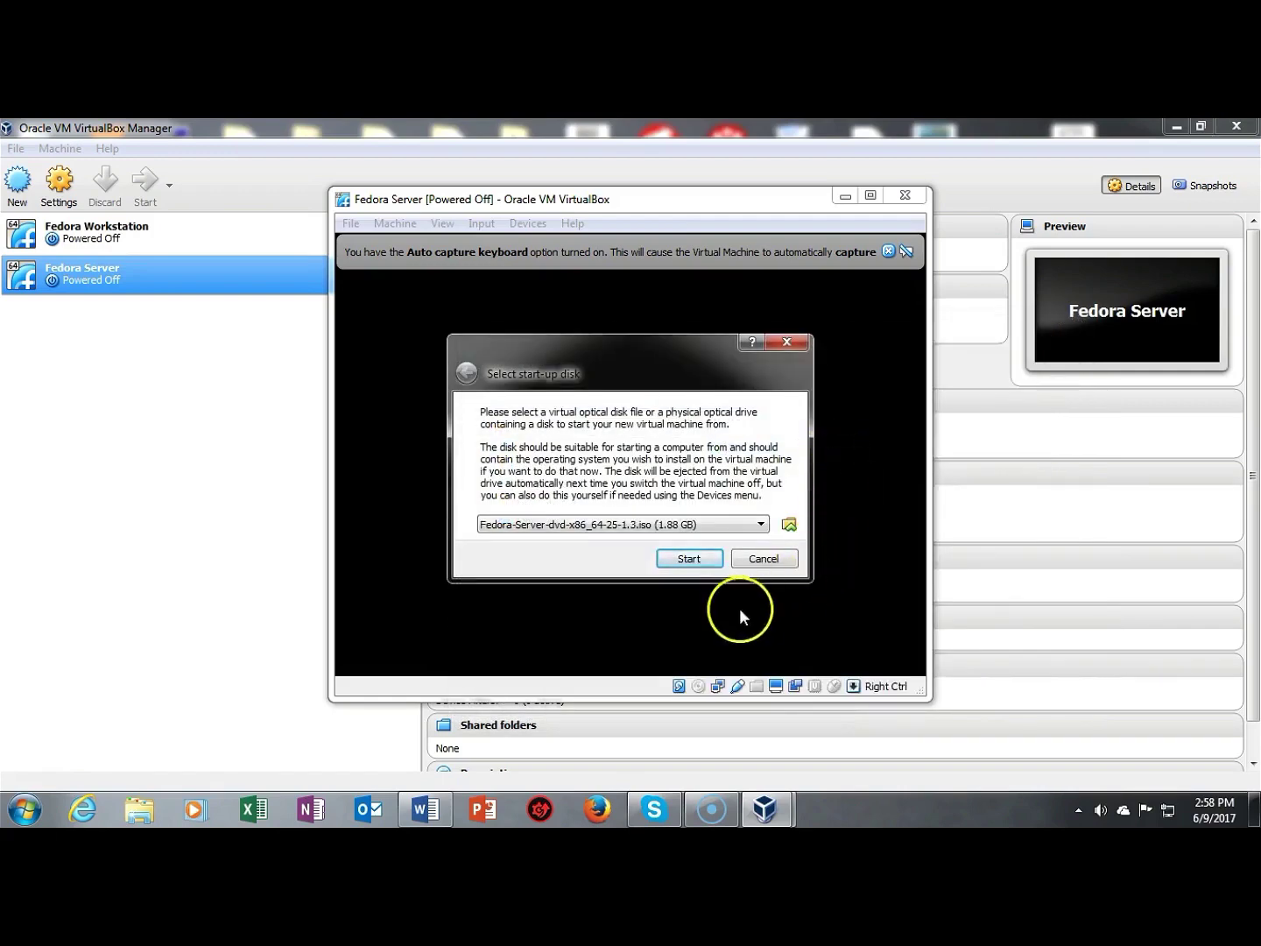
{"action": "left_click", "coordinate": [688, 559]}
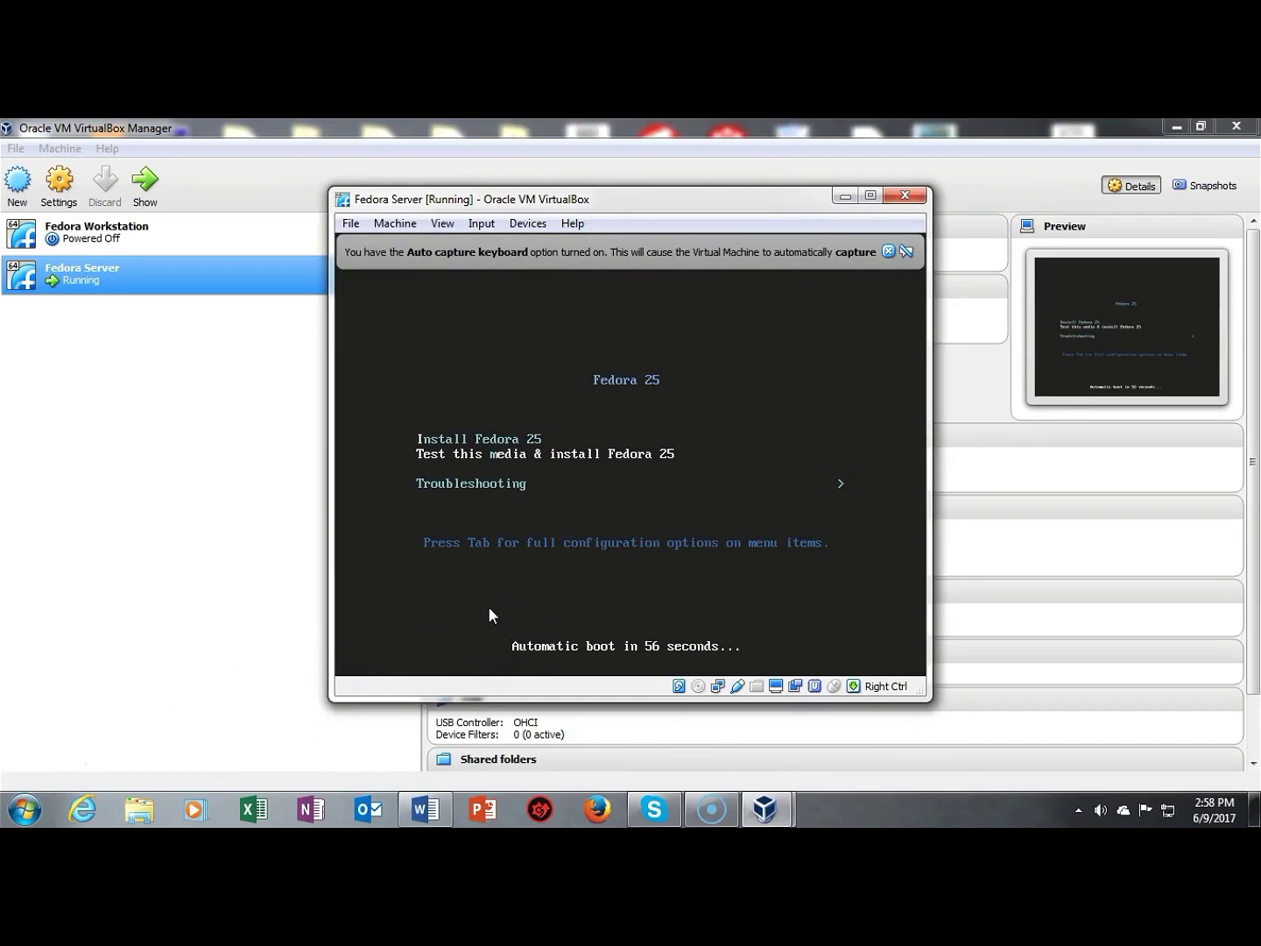
Step: Launch Install Fedora 25 and bring up the English (United States) welcome page
{"action": "left_click", "coordinate": [630, 450]}
{"action": "key", "text": "Return"}
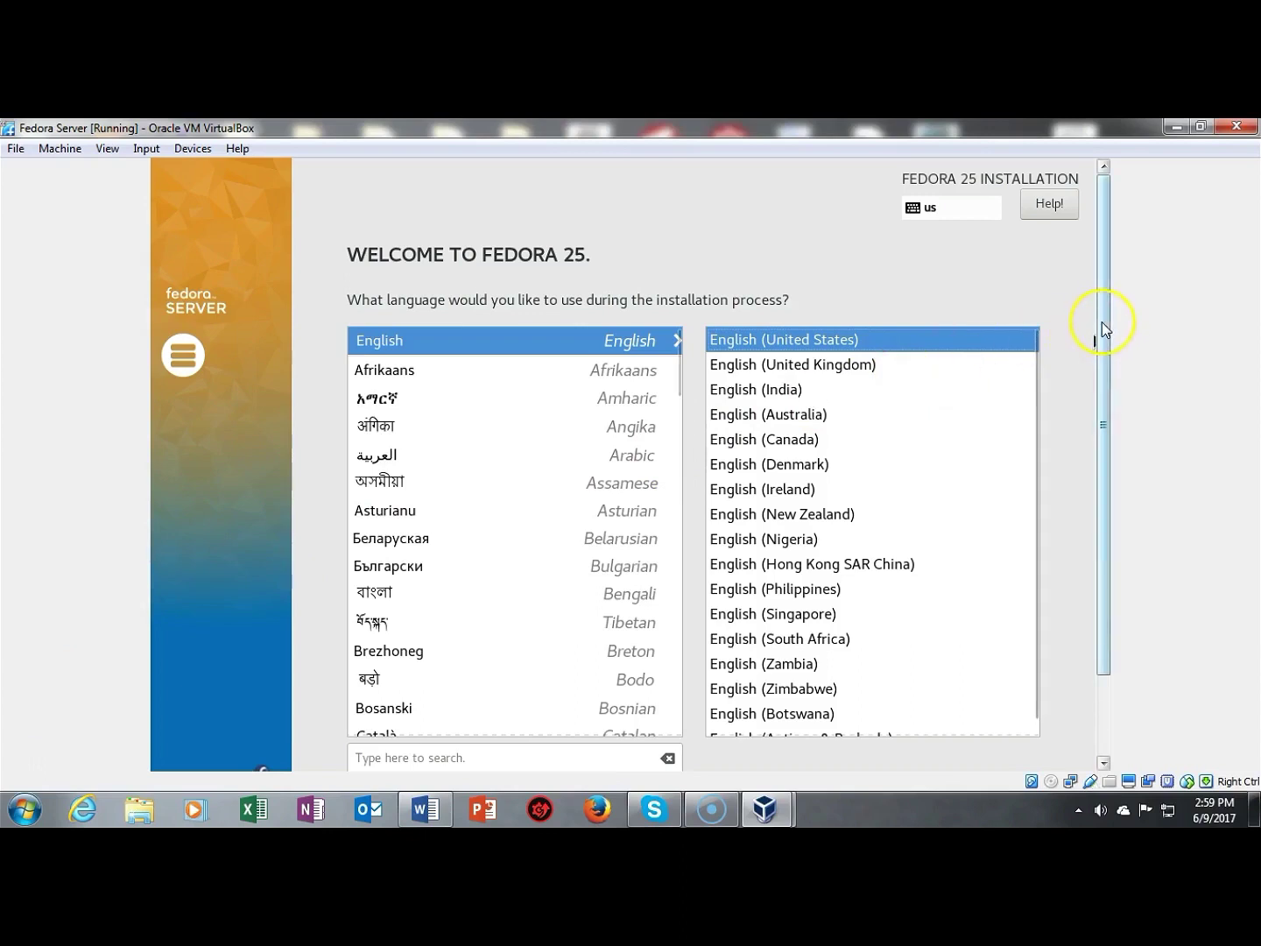
{"action": "left_click_drag", "start_coordinate": [1103, 300], "coordinate": [1095, 455]}
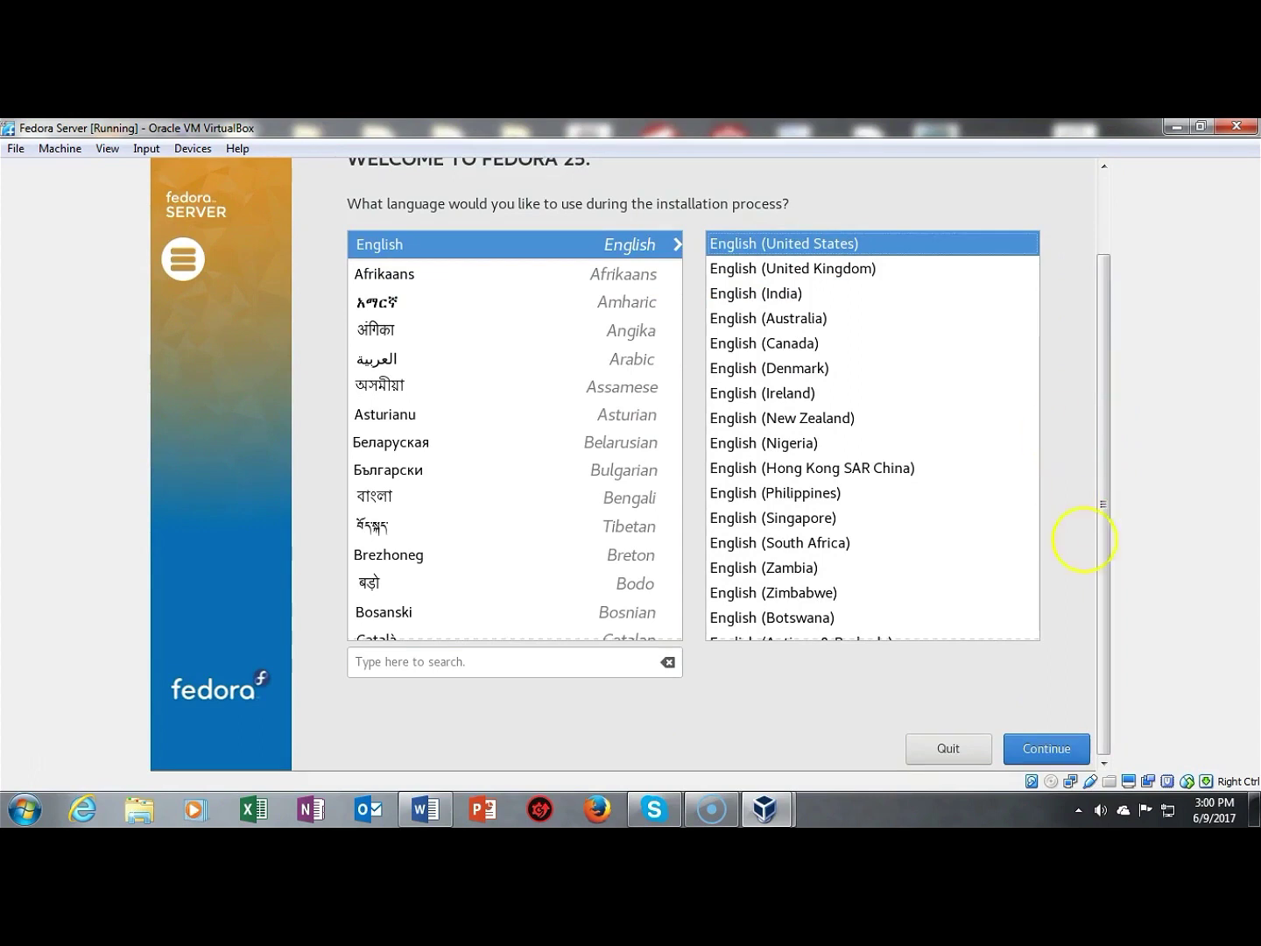
Step: Keep English and accept automatic partitioning on the 60 GiB installation destination
{"action": "left_click", "coordinate": [1043, 751]}
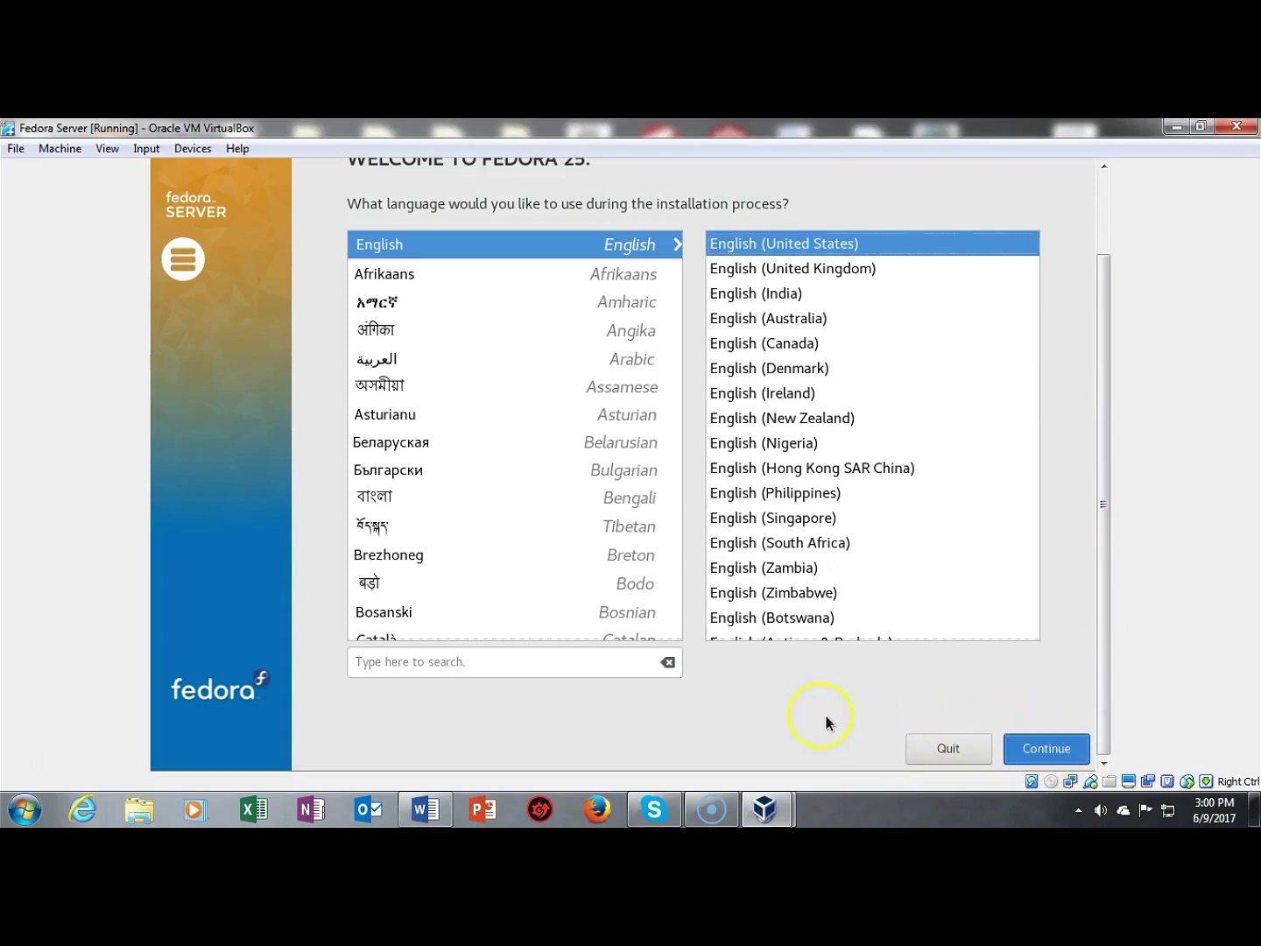
{"action": "left_click", "coordinate": [1047, 746]}
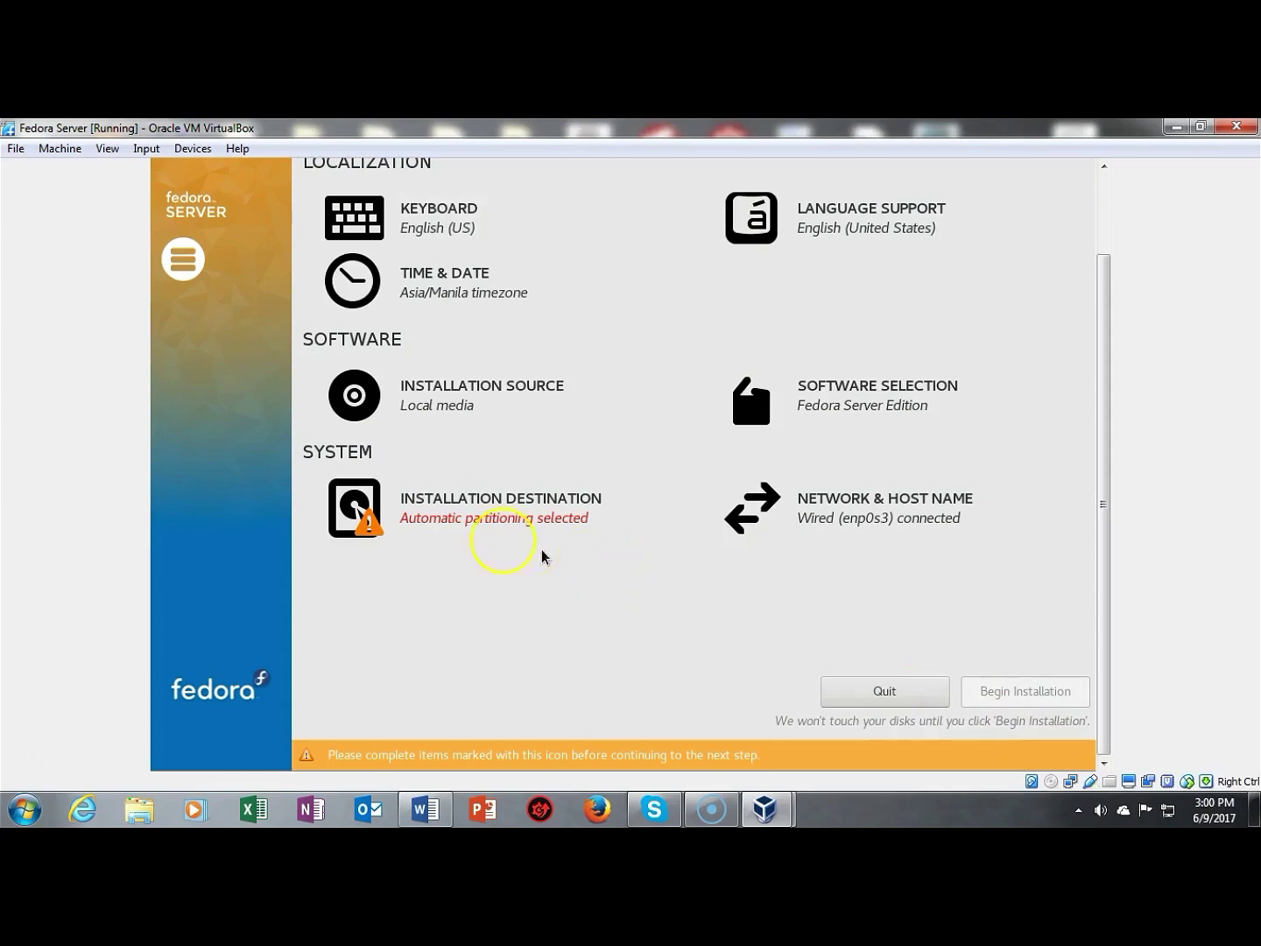
{"action": "left_click", "coordinate": [372, 528]}
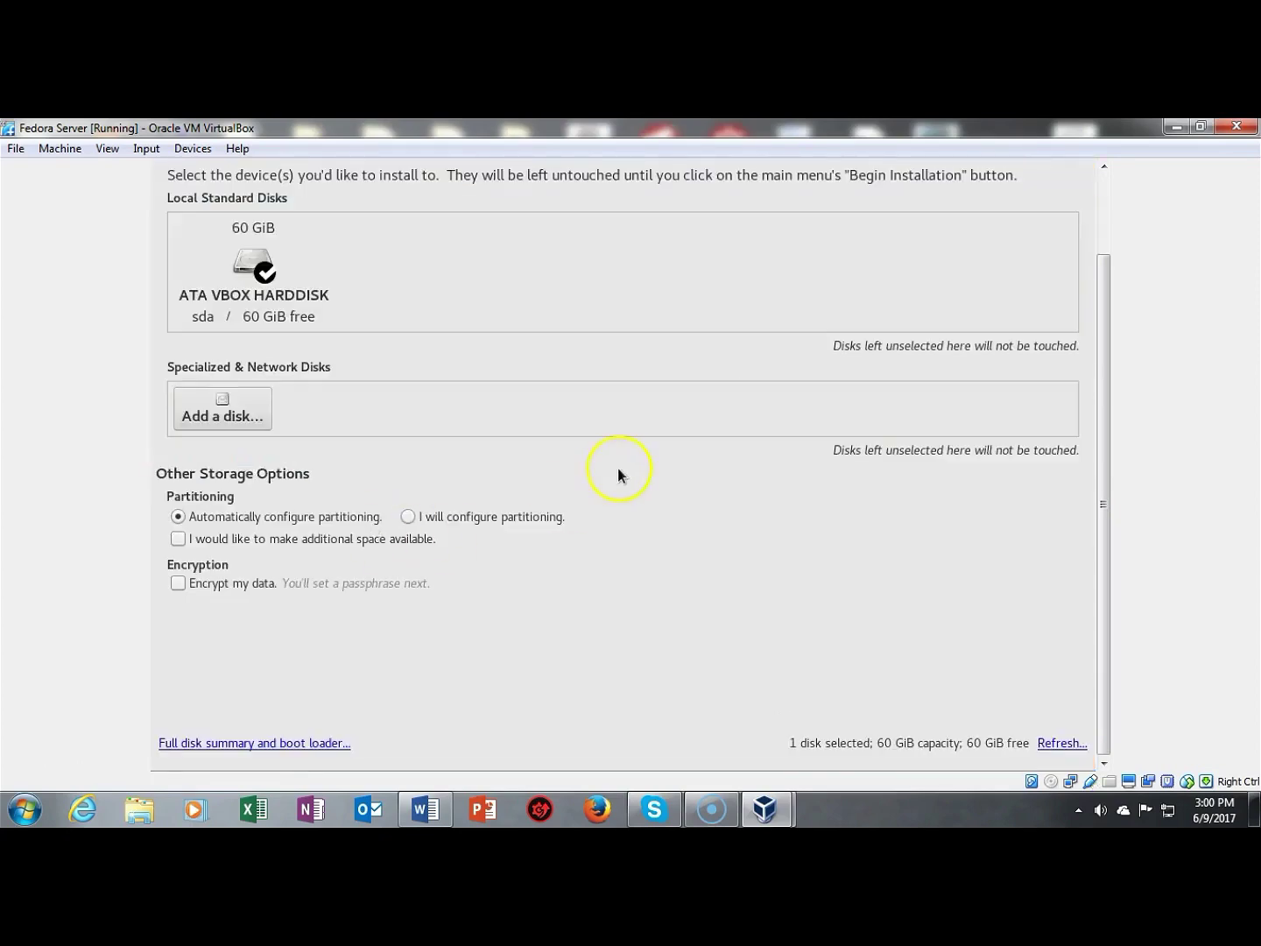
{"action": "left_click", "coordinate": [400, 306]}
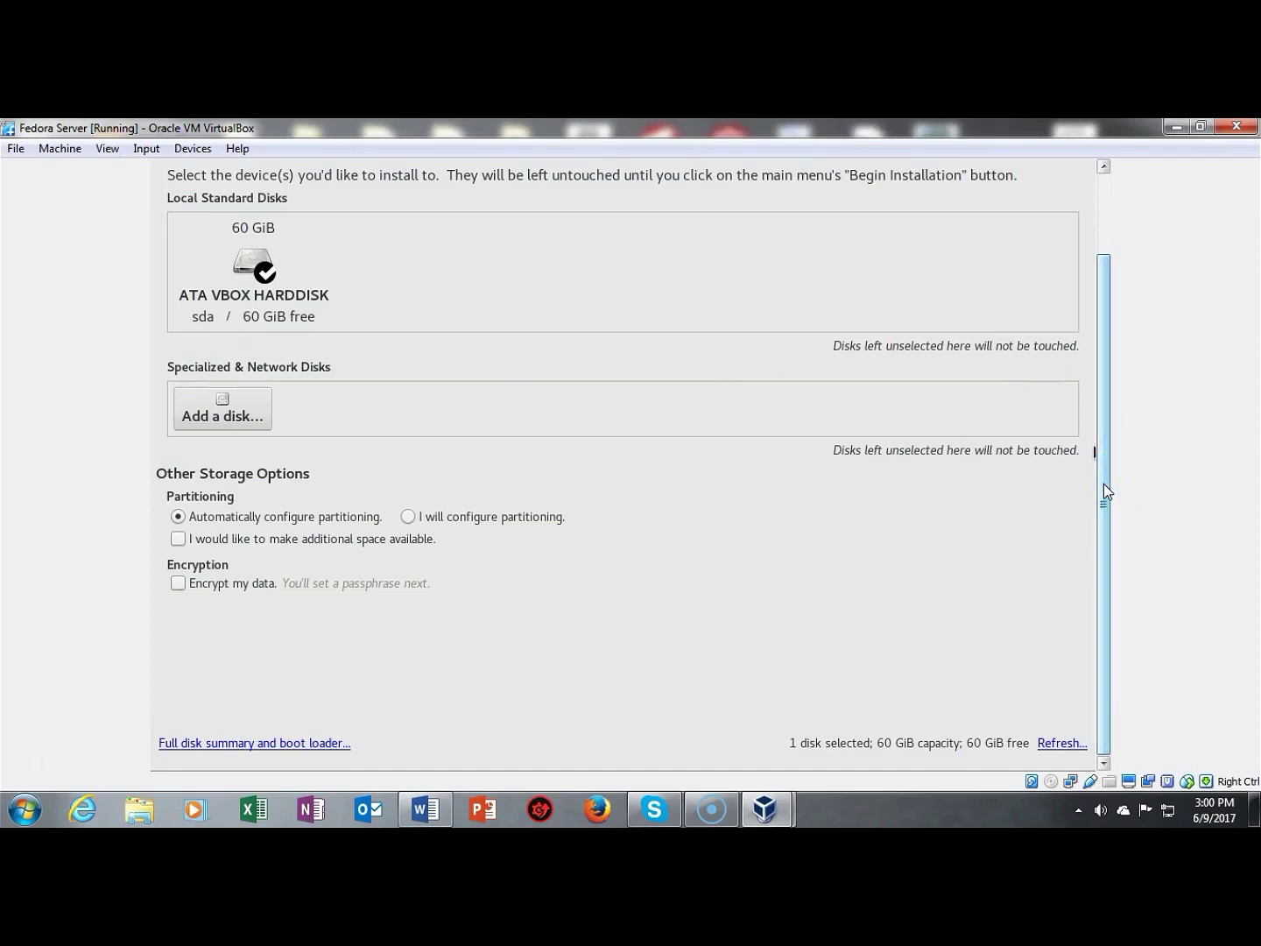
{"action": "left_click_drag", "start_coordinate": [1104, 483], "coordinate": [1094, 401]}
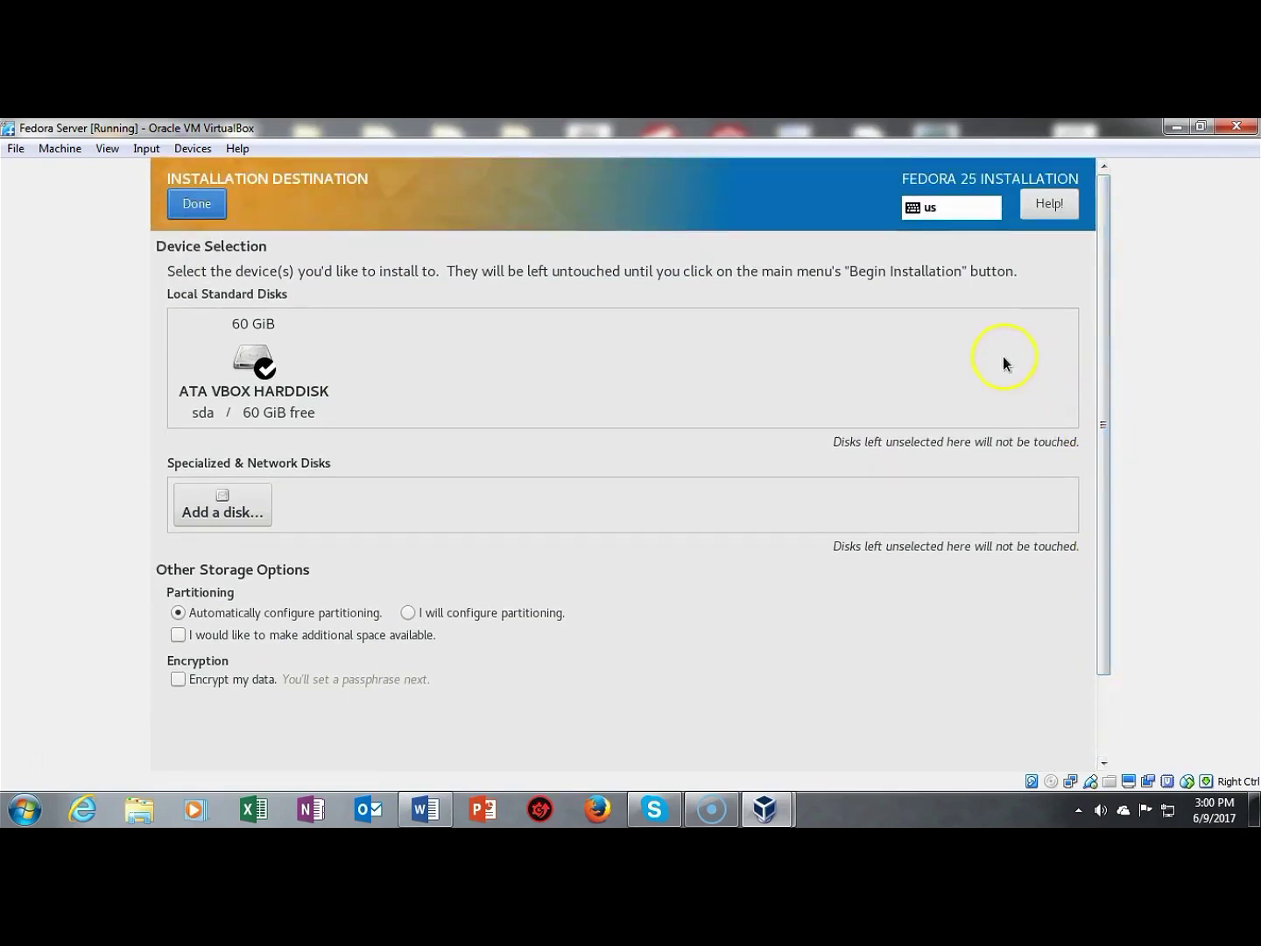
{"action": "left_click", "coordinate": [196, 205]}
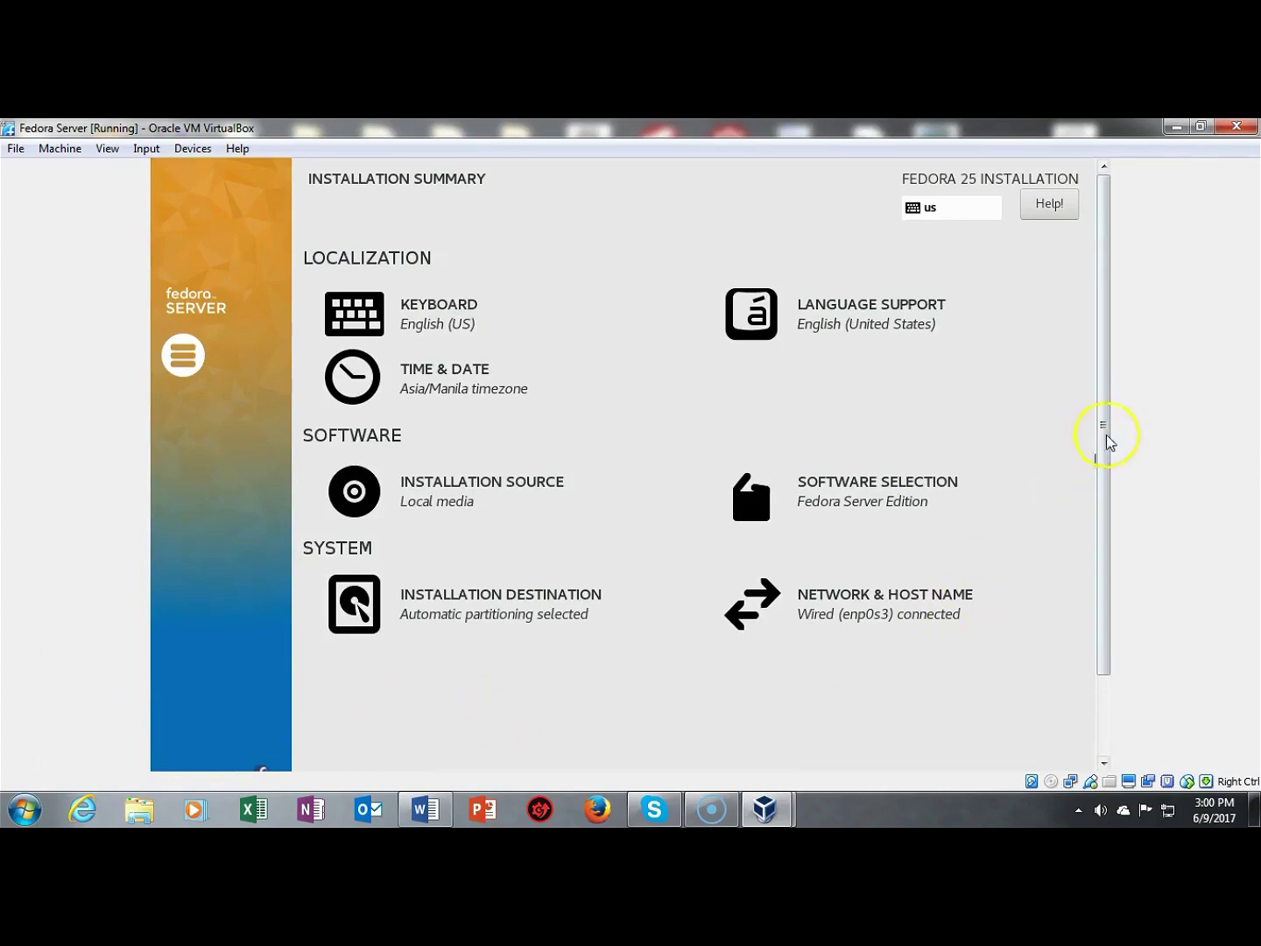
{"action": "left_click_drag", "start_coordinate": [1102, 413], "coordinate": [1106, 508]}
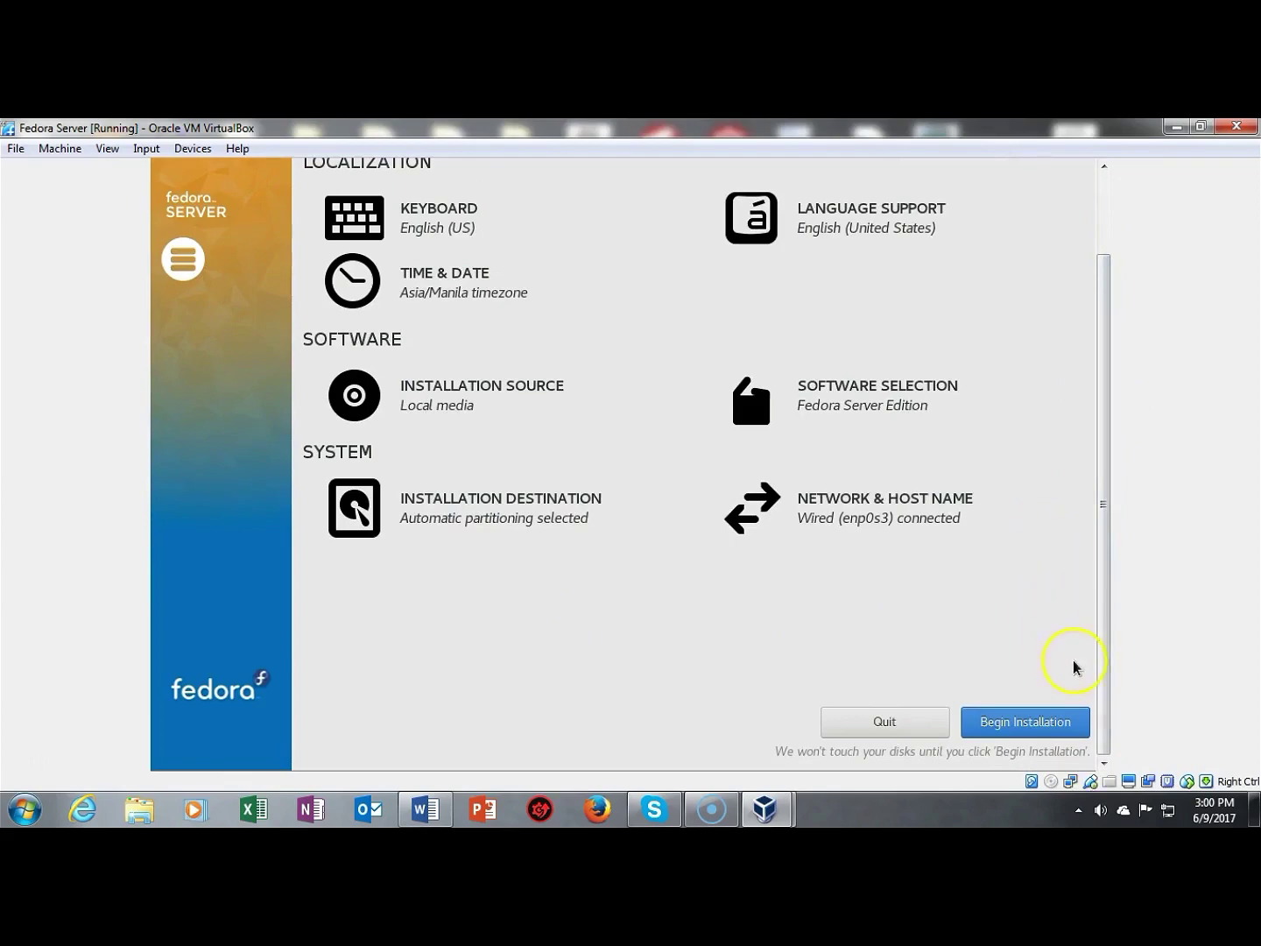
Step: Begin the Fedora 25 installation, then enter and confirm a root password
{"action": "left_click", "coordinate": [1021, 732]}
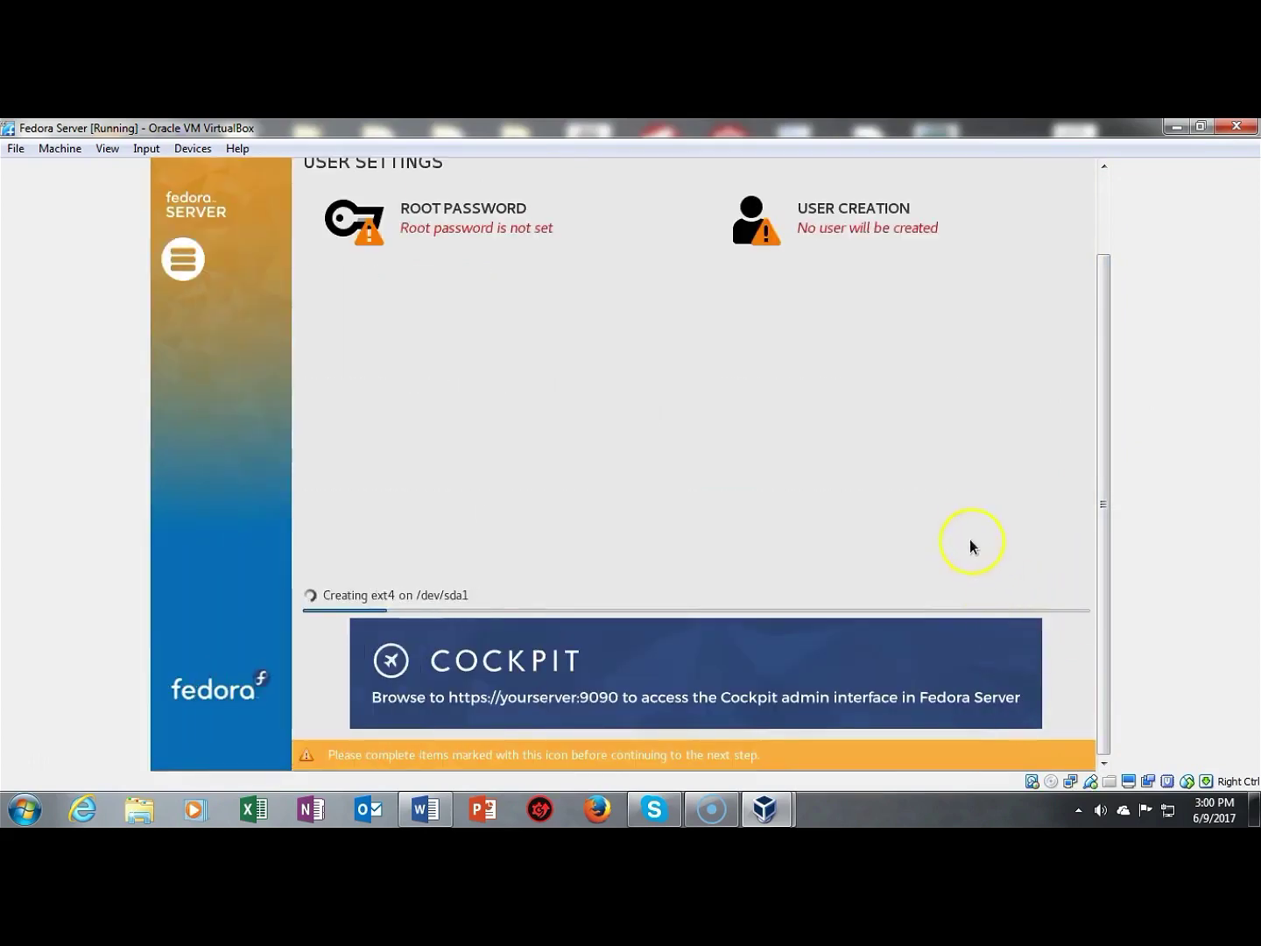
{"action": "left_click_drag", "start_coordinate": [1103, 501], "coordinate": [1103, 448]}
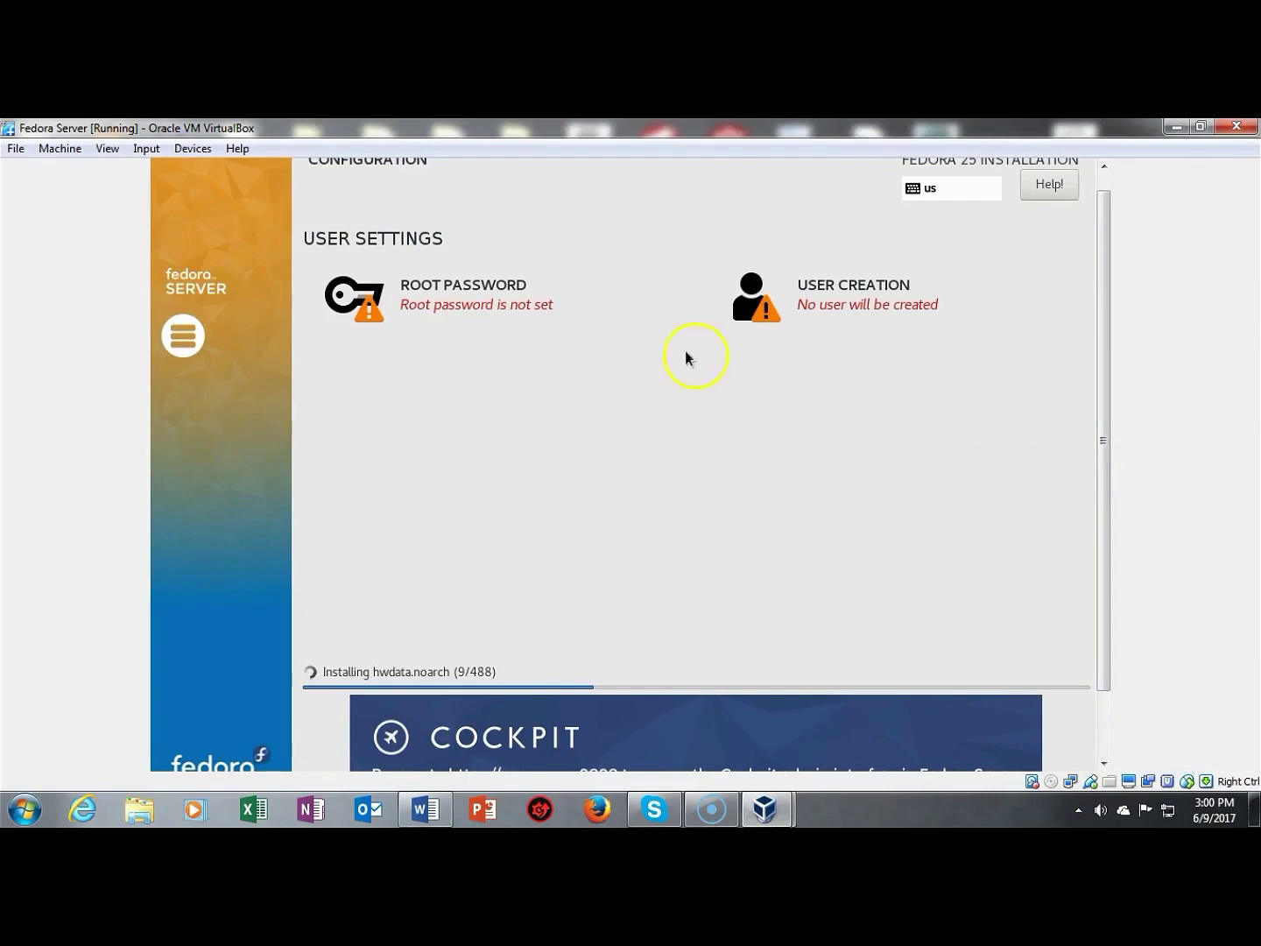
{"action": "left_click", "coordinate": [456, 289]}
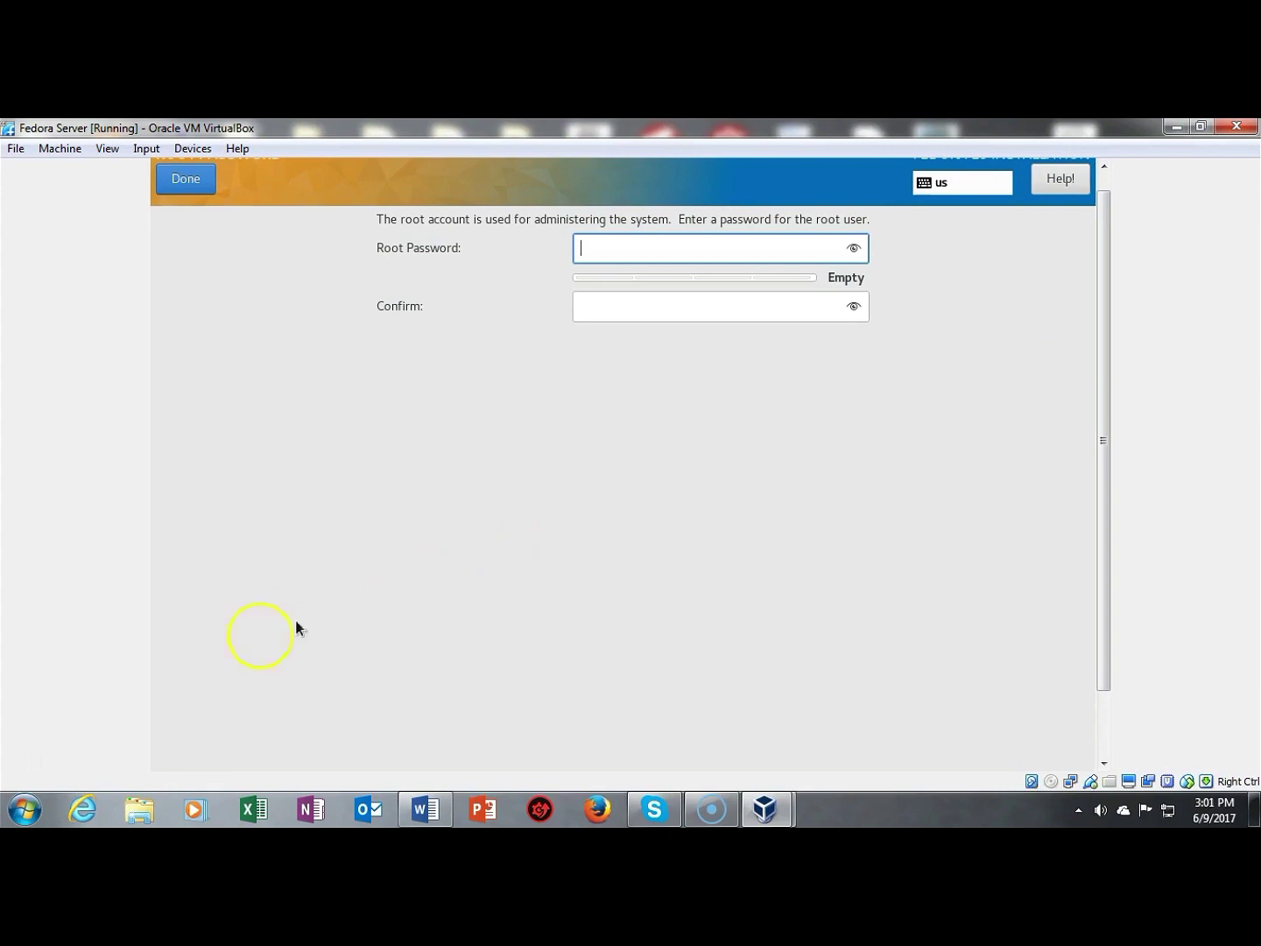
{"action": "type", "text": "*************"}
{"action": "key", "text": "Tab"}
{"action": "type", "text": "*************"}
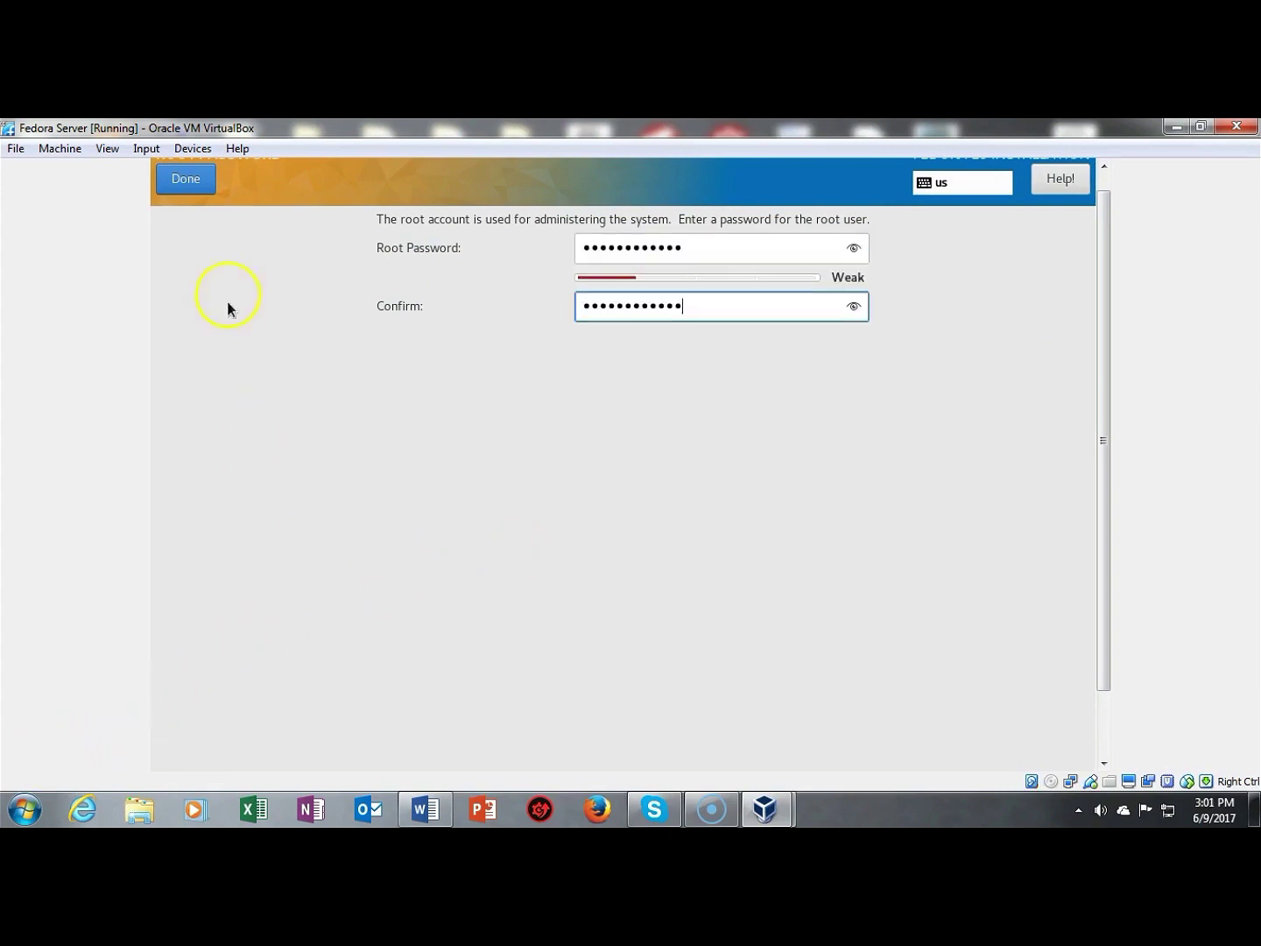
{"action": "left_click", "coordinate": [191, 182]}
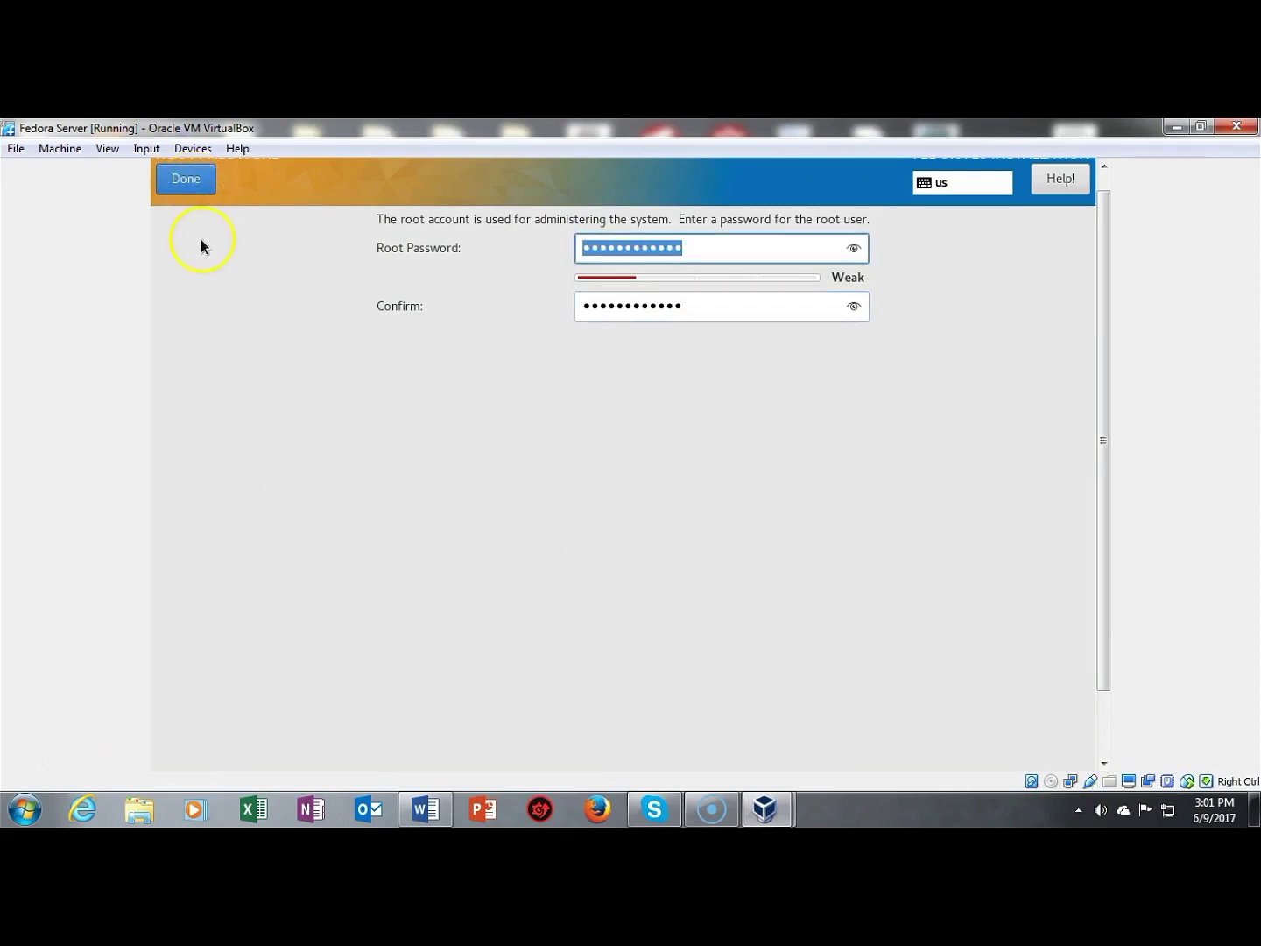
{"action": "left_click", "coordinate": [185, 177]}
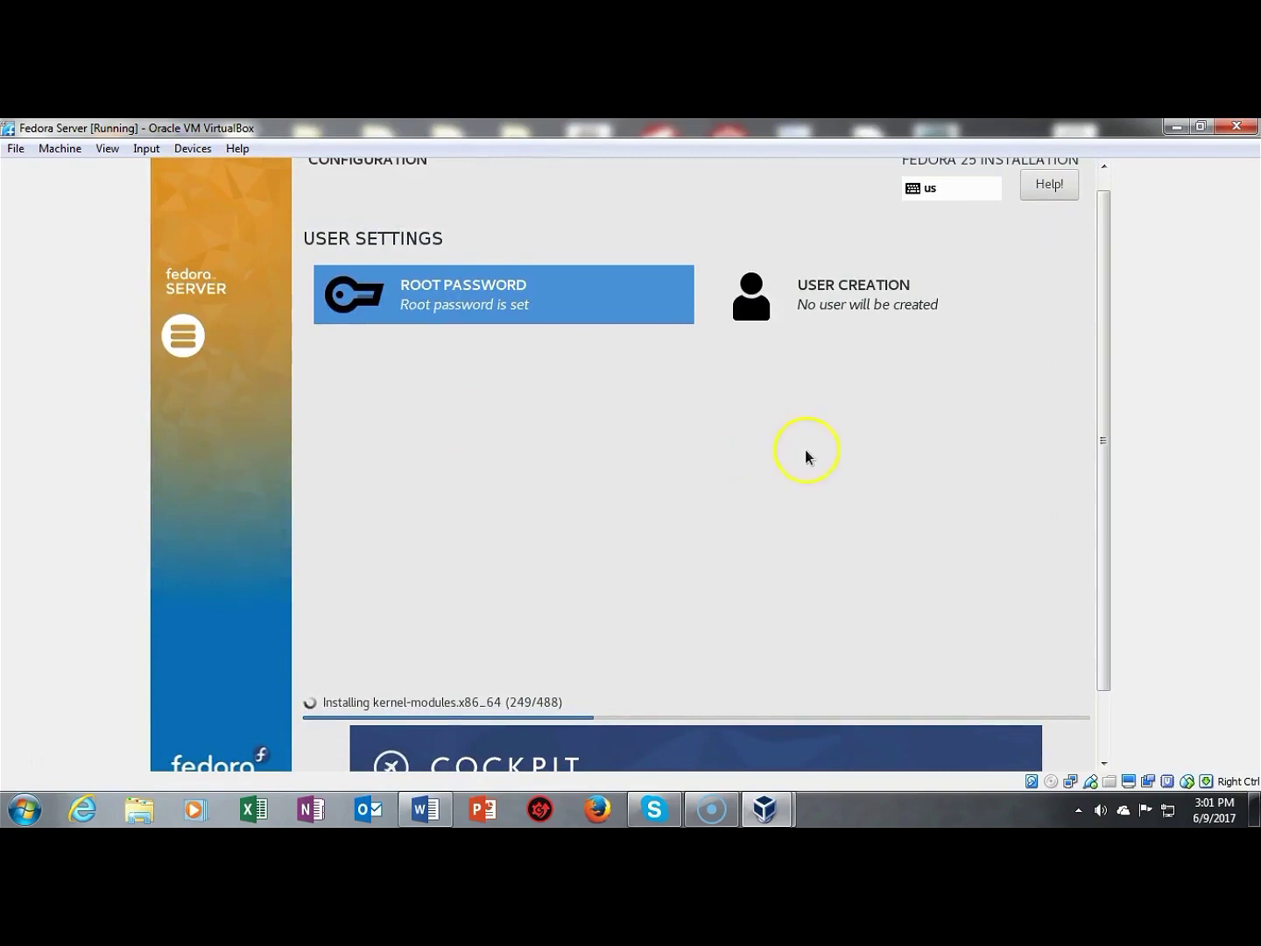
Step: Scroll down and wait until the installer reports Complete!
{"action": "left_click_drag", "start_coordinate": [1103, 397], "coordinate": [1112, 479]}
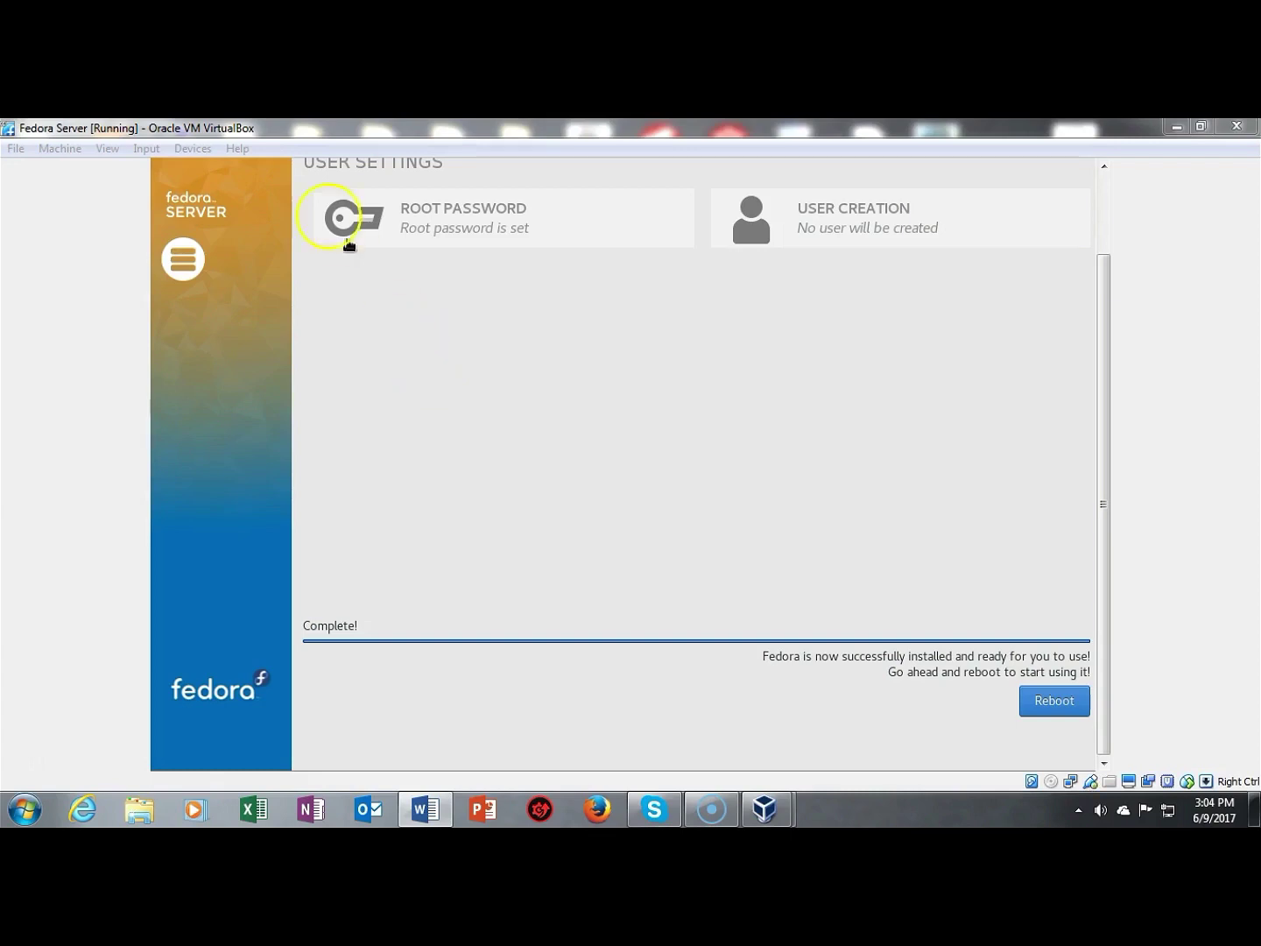
Step: Force-unmount the Fedora-Server ISO from the VM's optical drive
{"action": "left_click", "coordinate": [192, 149]}
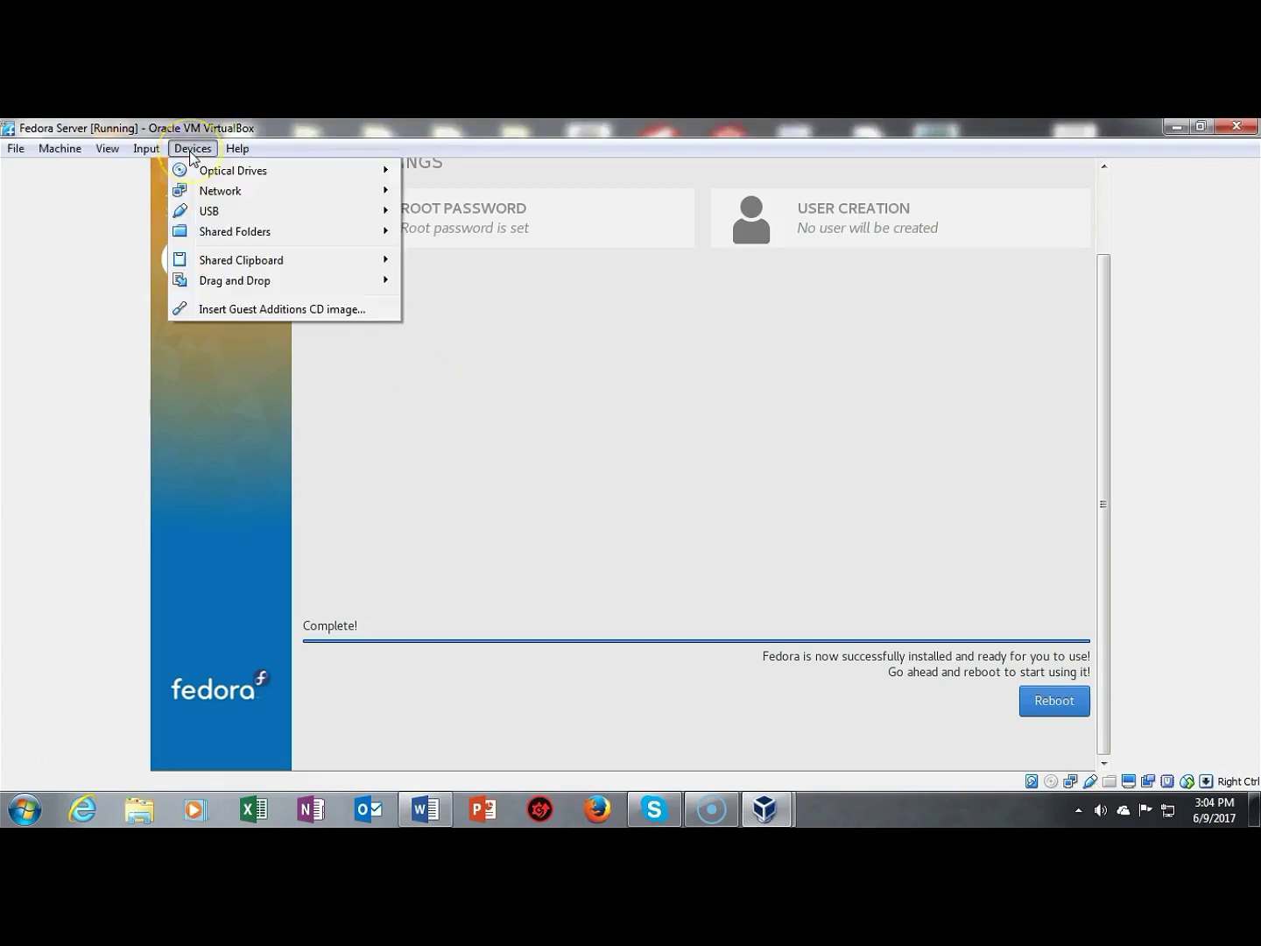
{"action": "mouse_move", "coordinate": [224, 175]}
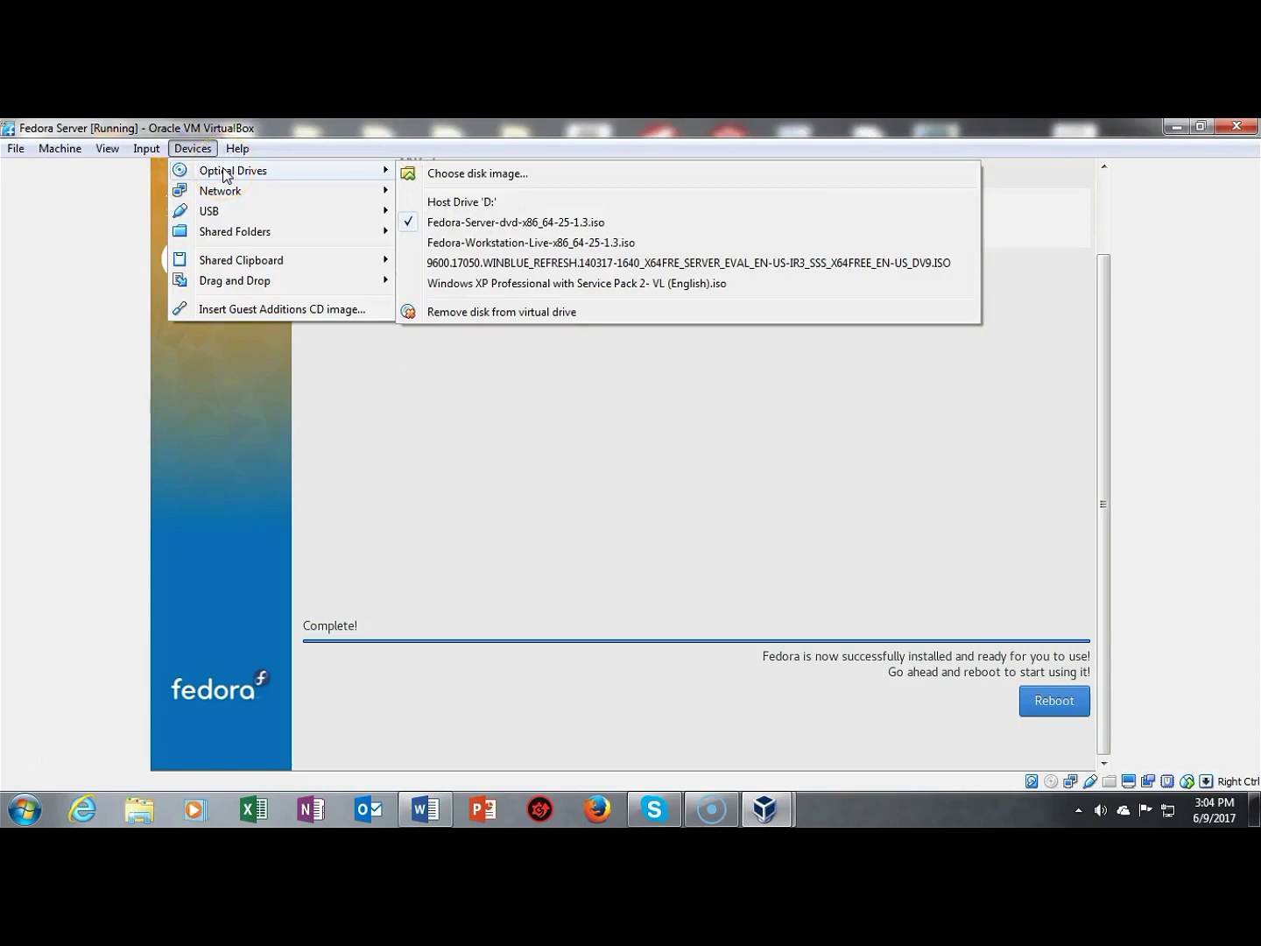
{"action": "left_click", "coordinate": [445, 227]}
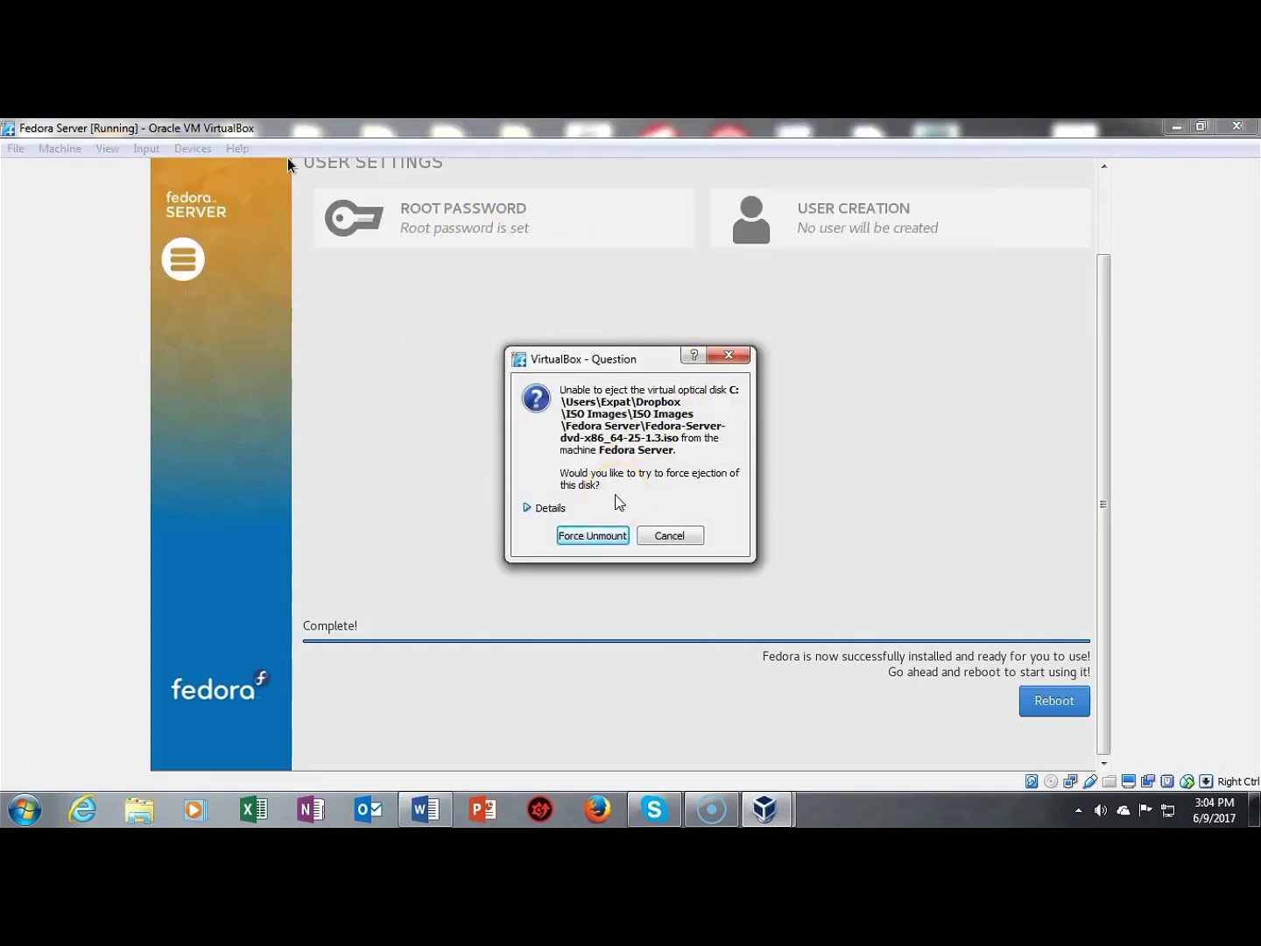
{"action": "left_click", "coordinate": [590, 536]}
{"action": "left_click", "coordinate": [861, 433]}
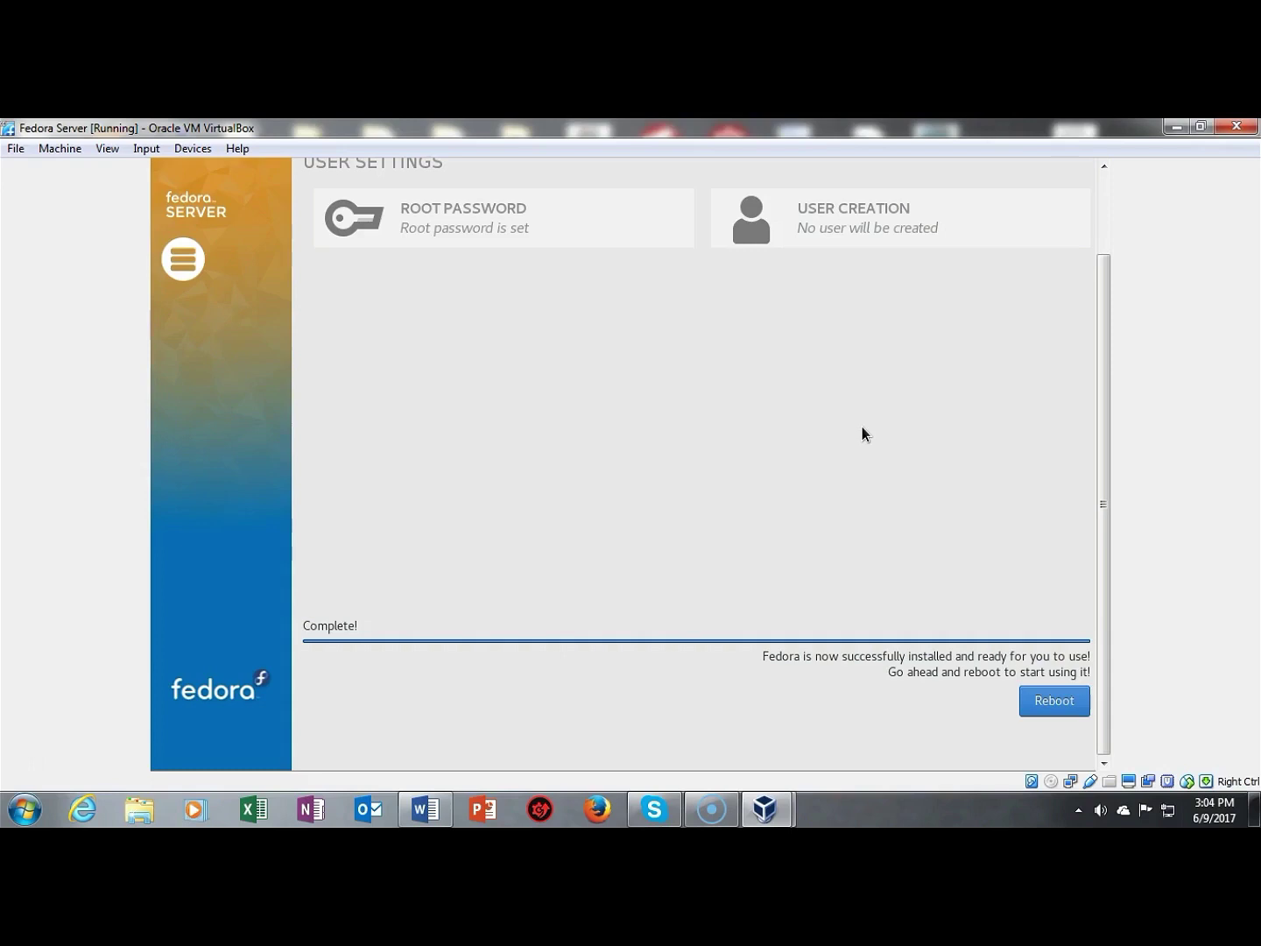
Step: Reboot Fedora, power off the VM from its window, and Start it again in the Manager
{"action": "left_click", "coordinate": [1056, 704]}
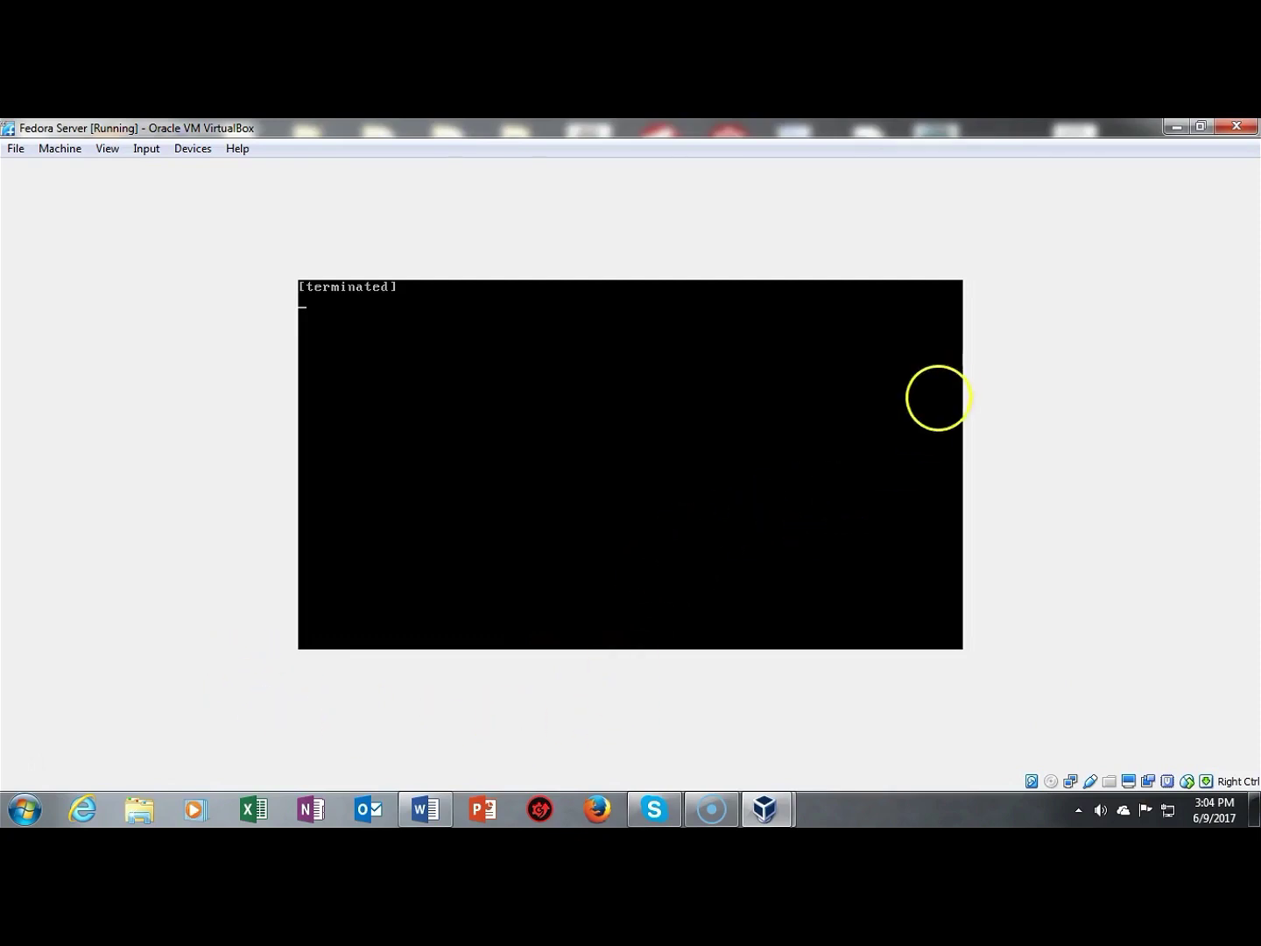
{"action": "left_click", "coordinate": [1236, 129]}
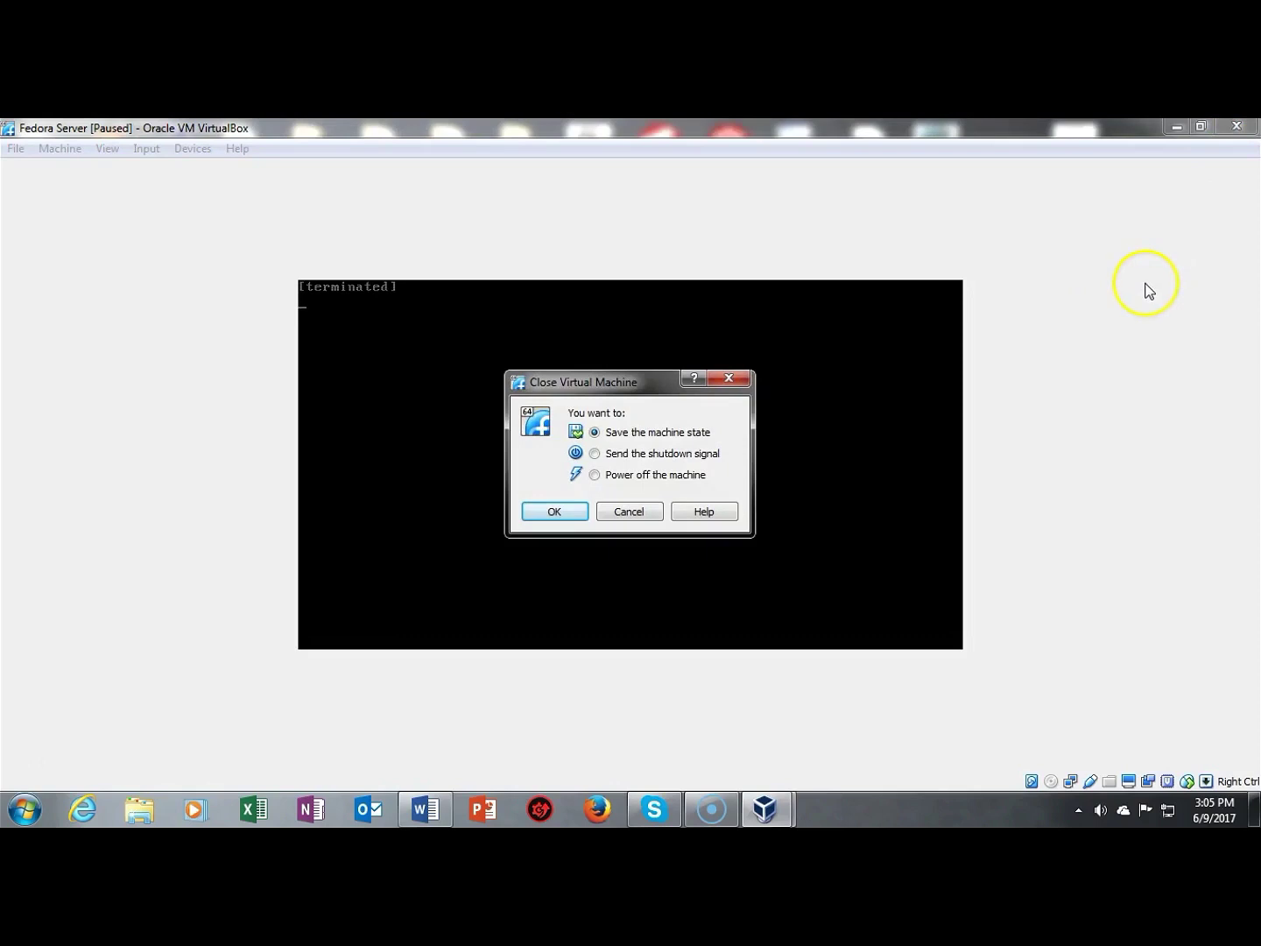
{"action": "left_click", "coordinate": [619, 481]}
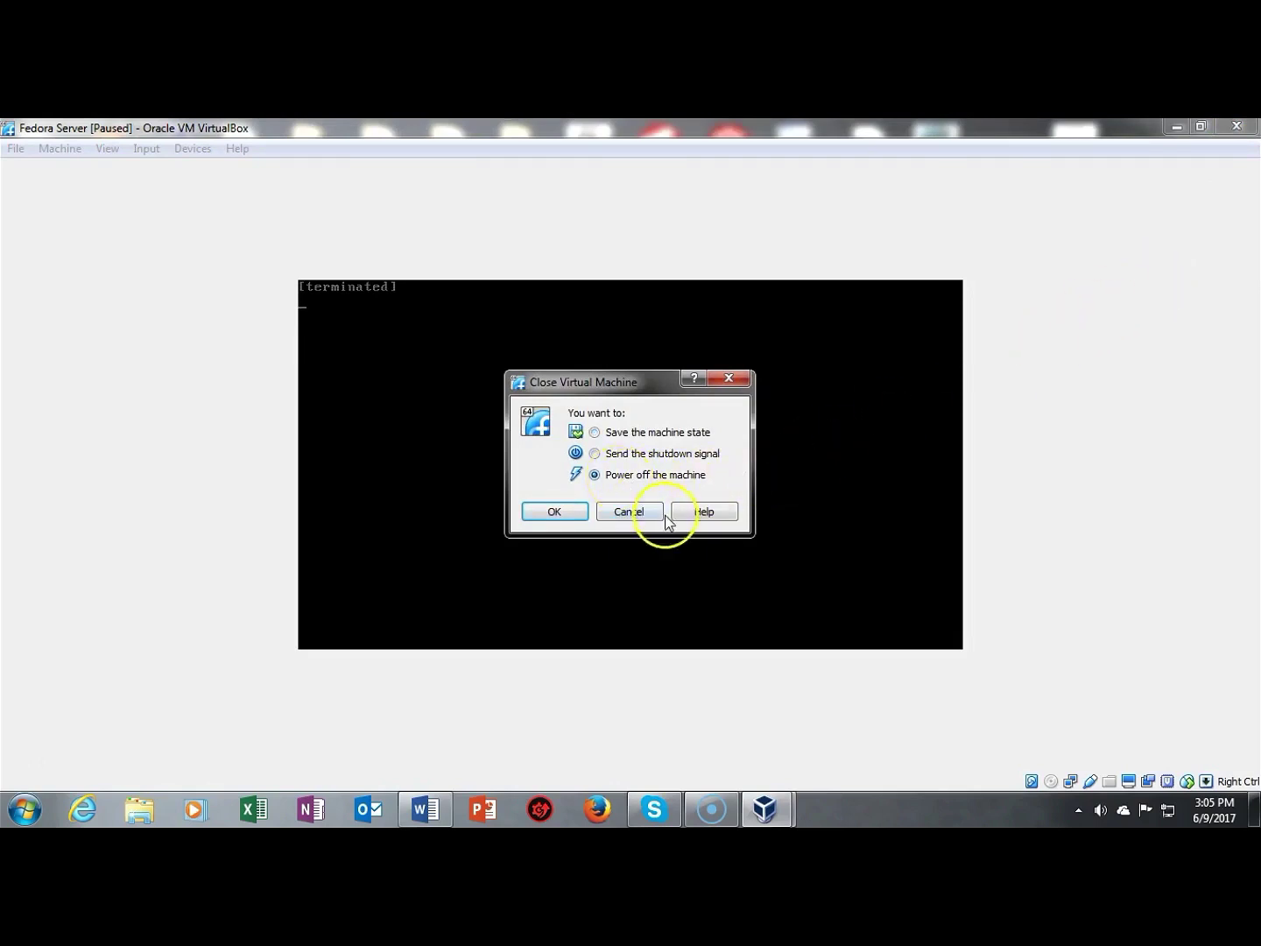
{"action": "left_click", "coordinate": [554, 513]}
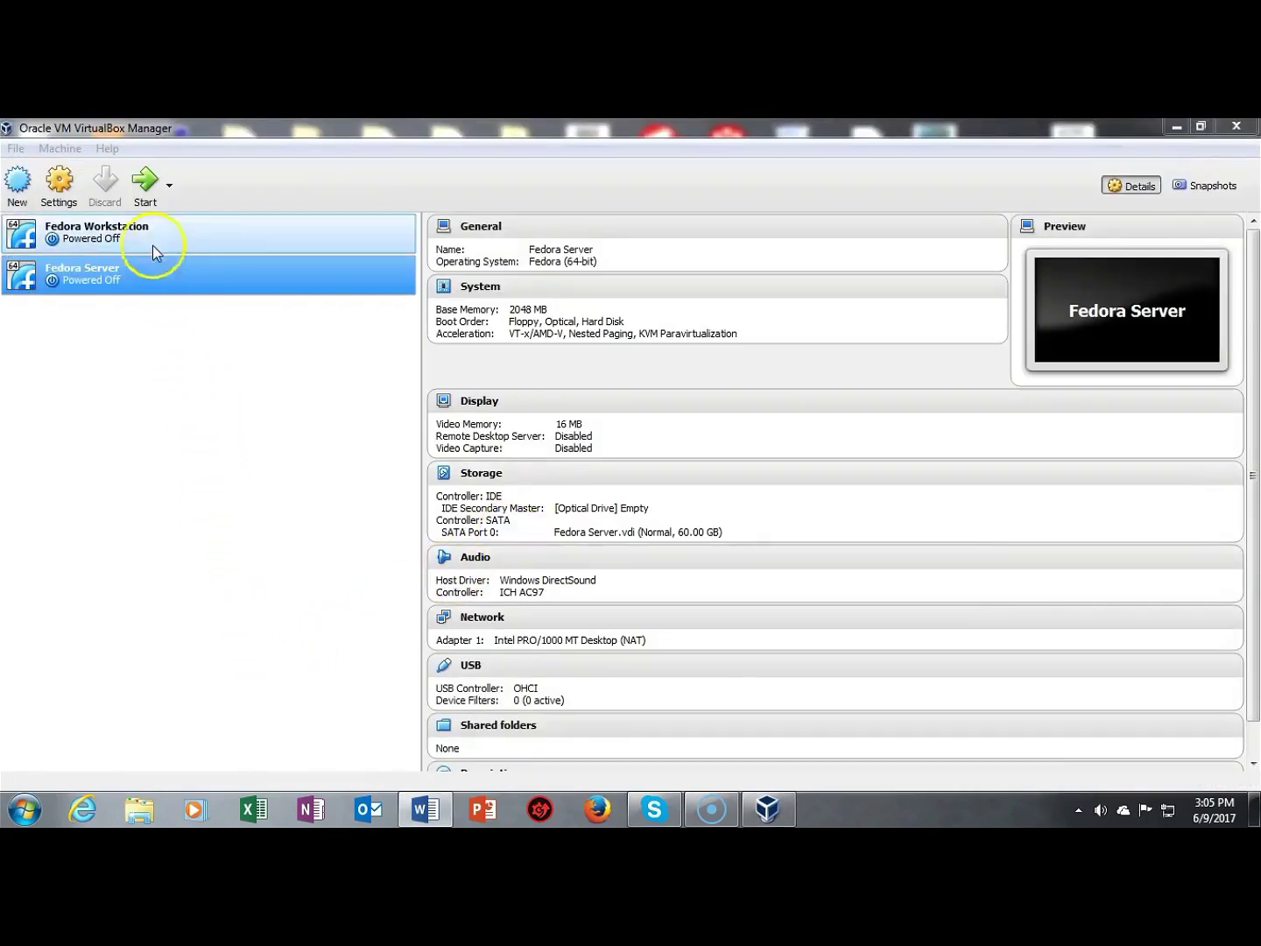
{"action": "left_click", "coordinate": [146, 186]}
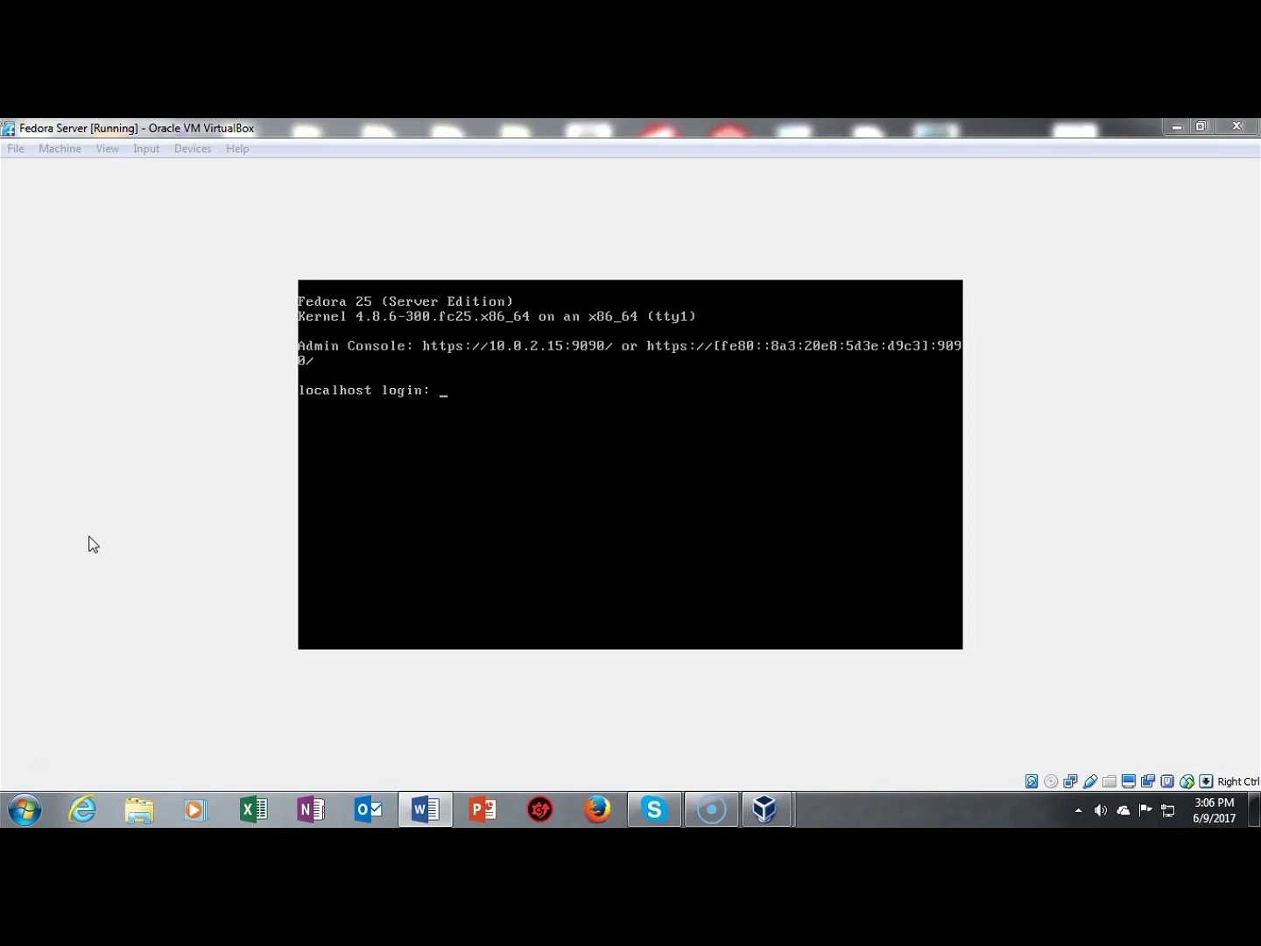
Step: Log in at the VM console as root with the root password
{"action": "left_click", "coordinate": [476, 490]}
{"action": "type", "text": "root"}
{"action": "key", "text": "Return"}
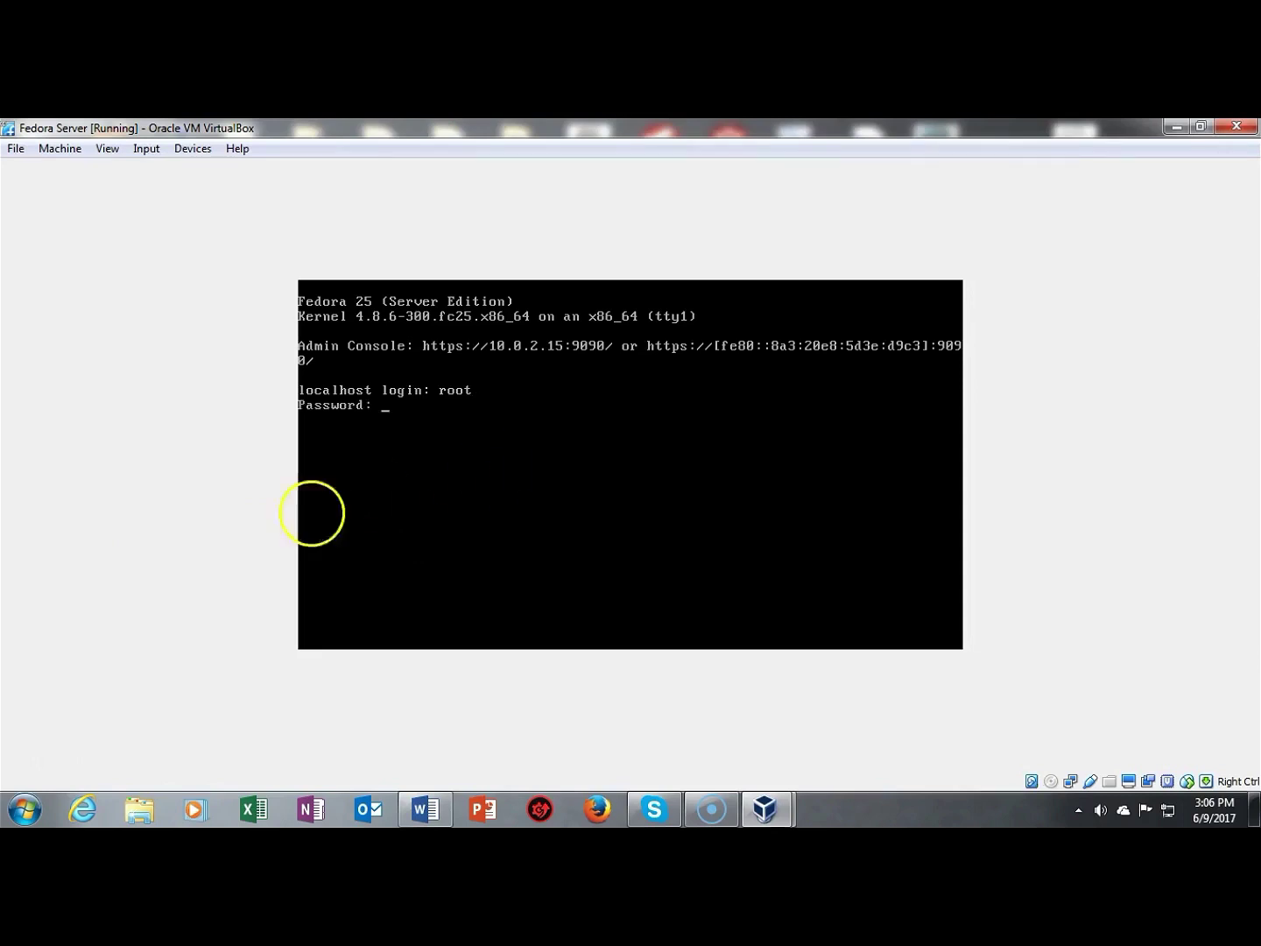
{"action": "key", "text": "Return"}
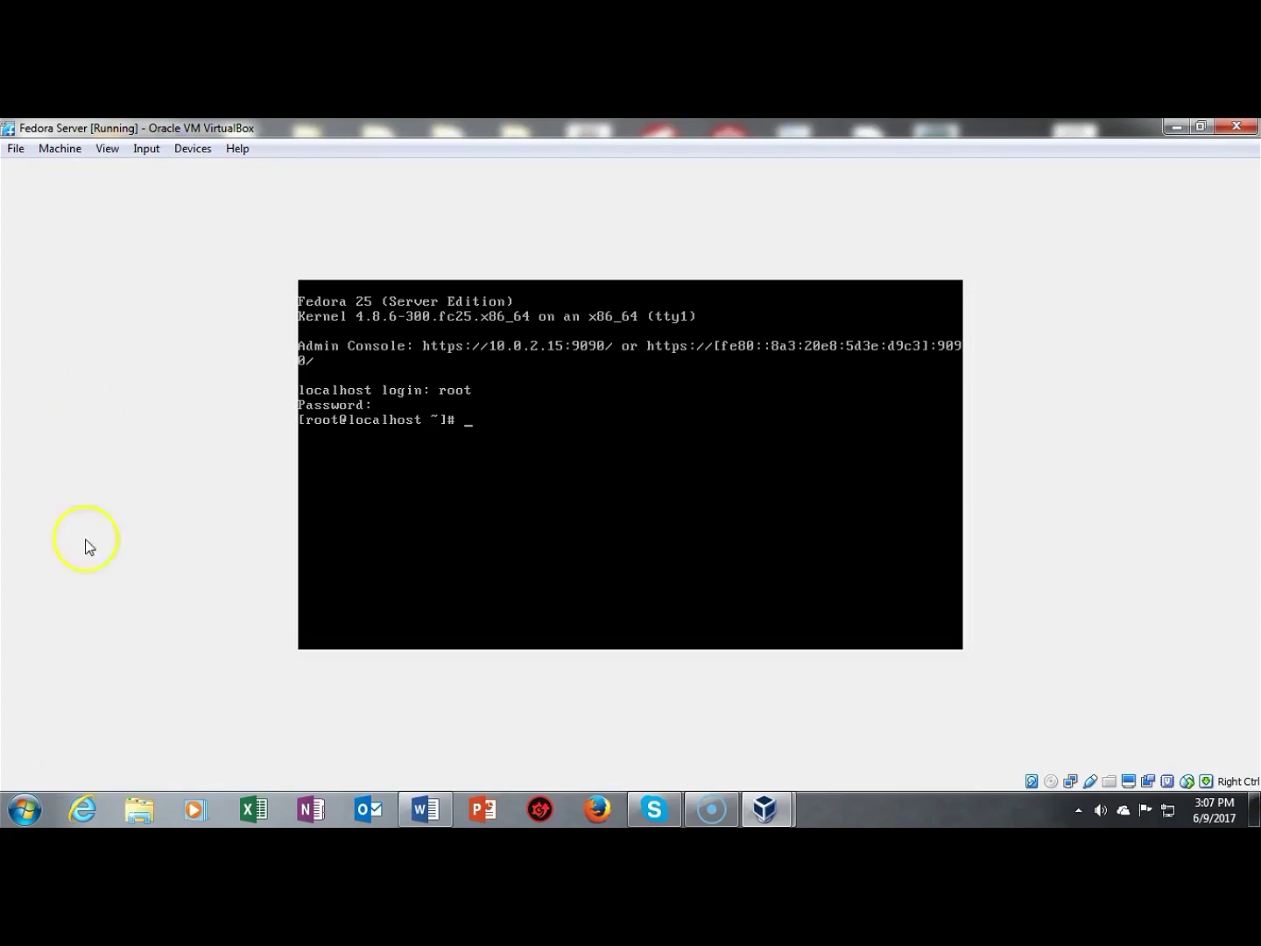
{"action": "left_click", "coordinate": [36, 758]}
Step: Run dnf update as root and answer y to download the update packages
{"action": "left_click", "coordinate": [473, 445]}
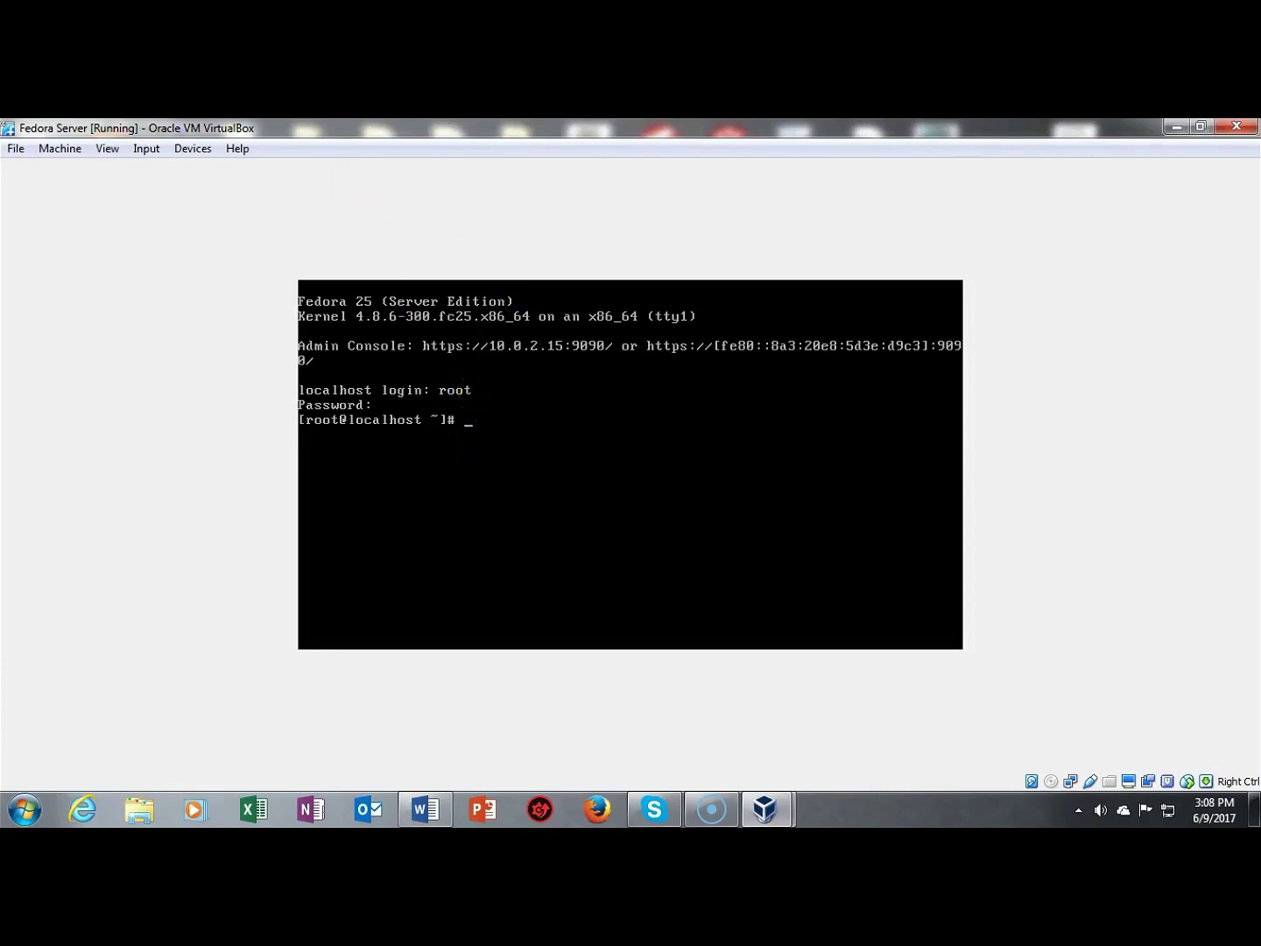
{"action": "type", "text": "dnf update"}
{"action": "key", "text": "Return"}
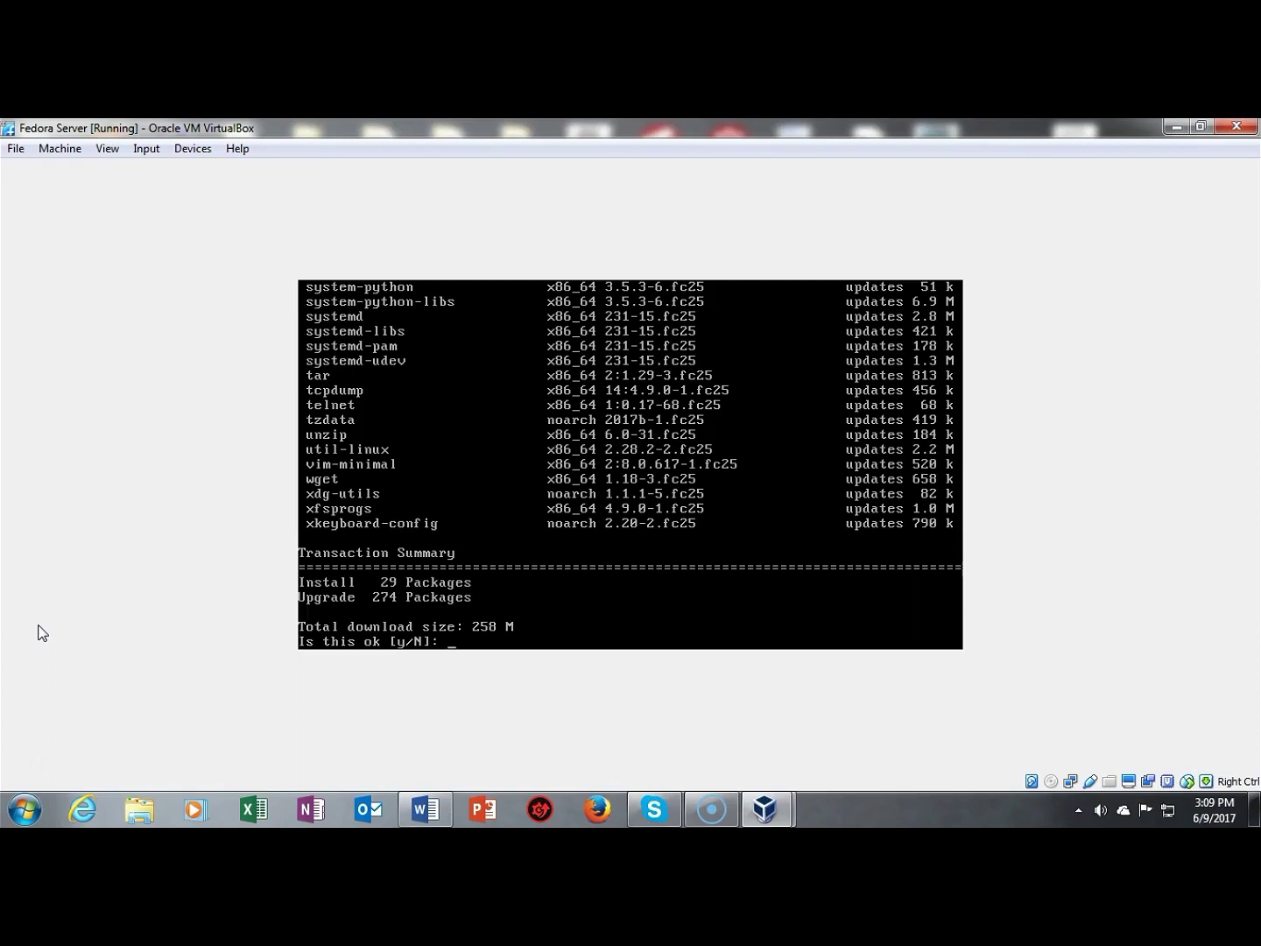
{"action": "type", "text": "y"}
{"action": "key", "text": "Return"}
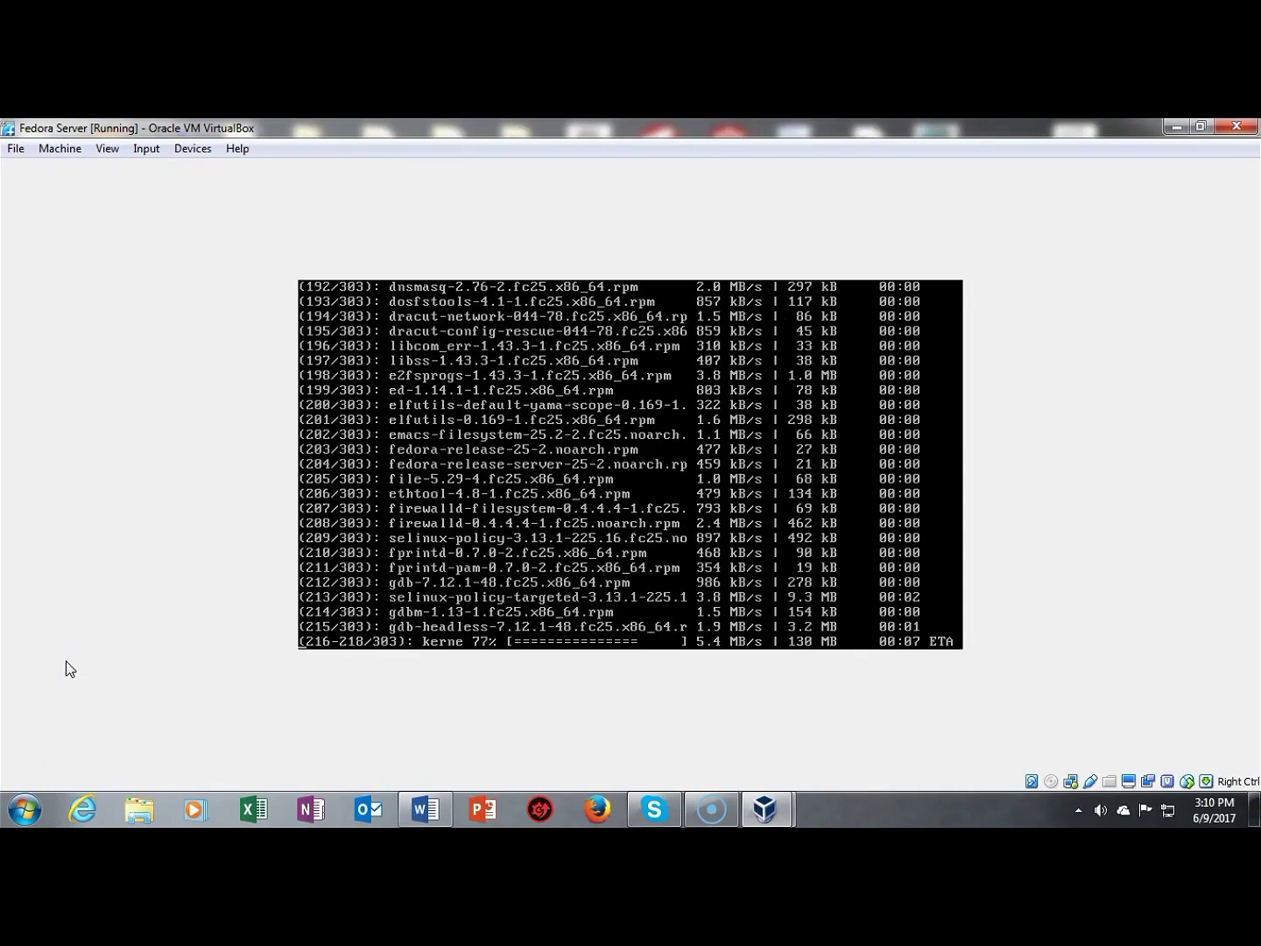
{"action": "left_click", "coordinate": [39, 749]}
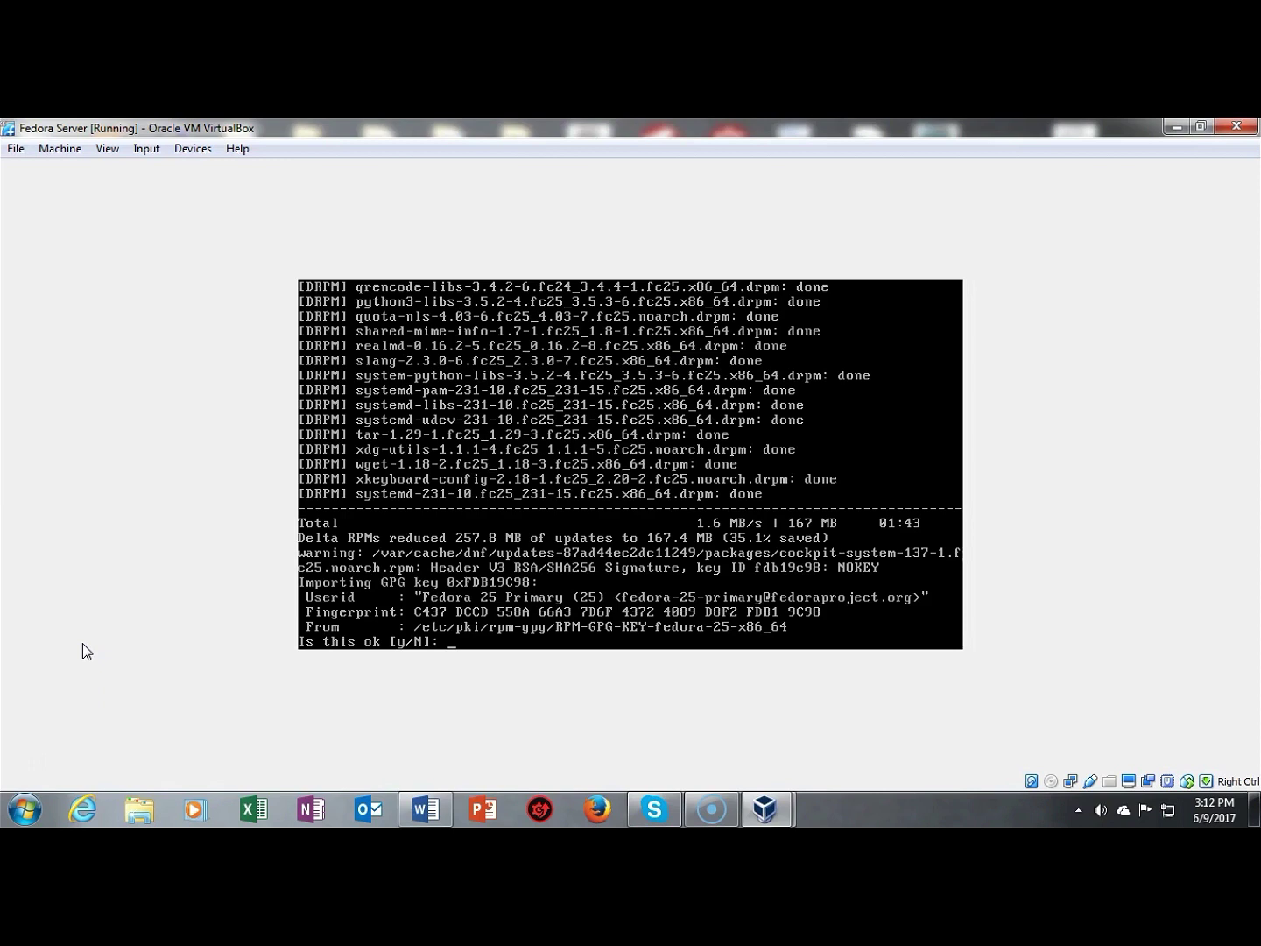
Step: Answer y to import the Fedora 25 GPG key, let the upgrade complete, then reboot
{"action": "type", "text": "y"}
{"action": "key", "text": "Return"}
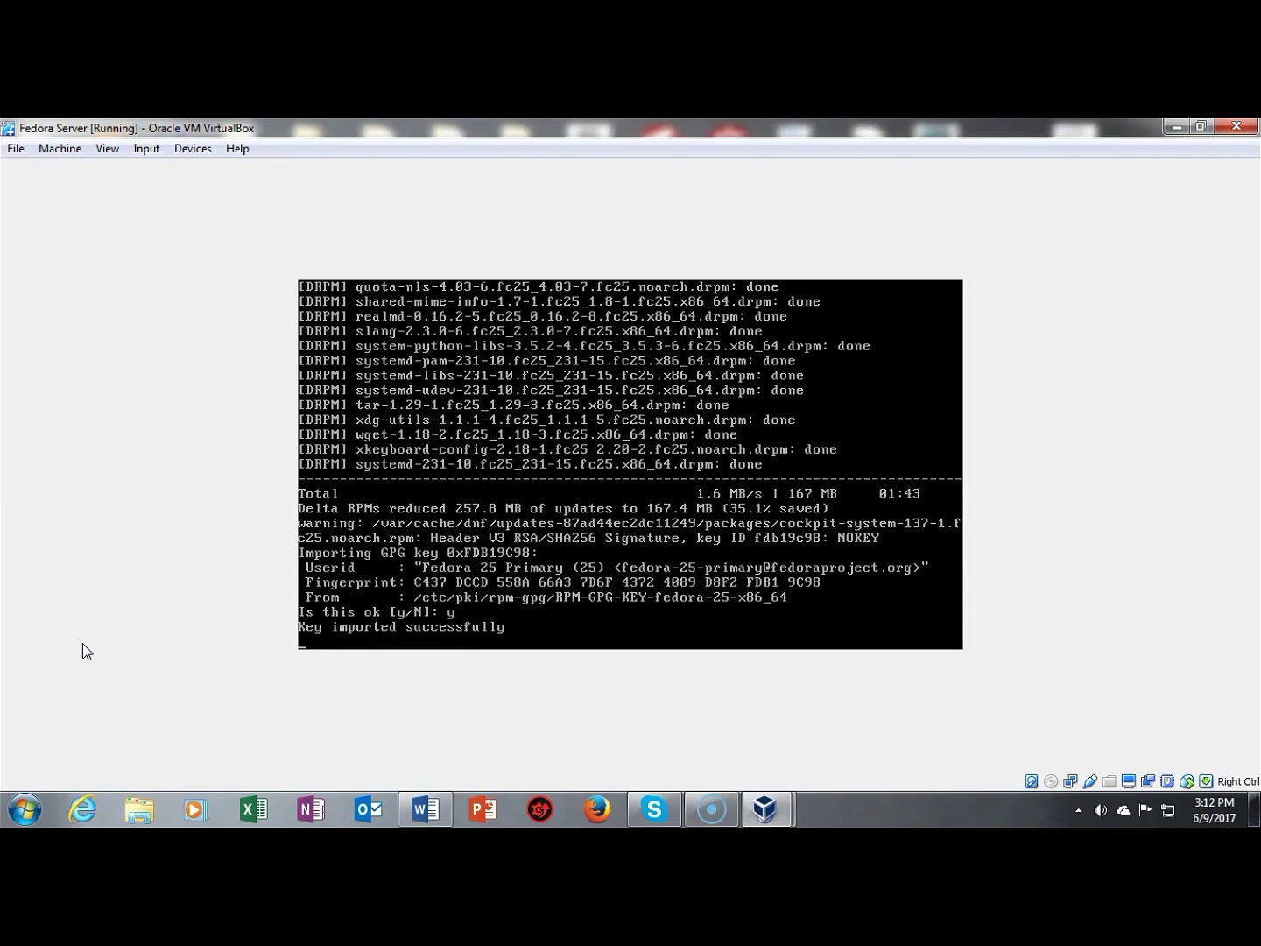
{"action": "left_click", "coordinate": [60, 734]}
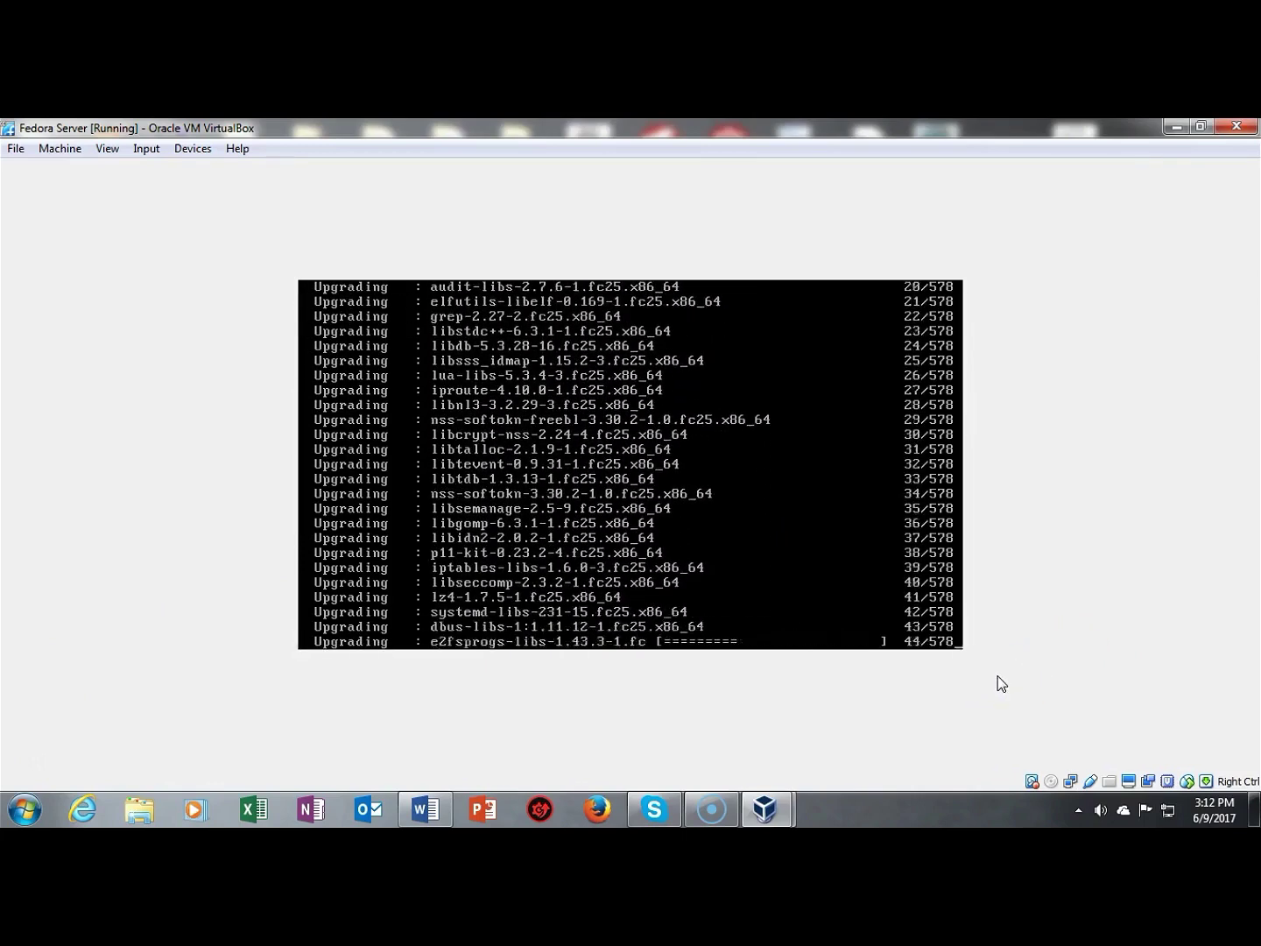
{"action": "left_click", "coordinate": [976, 555]}
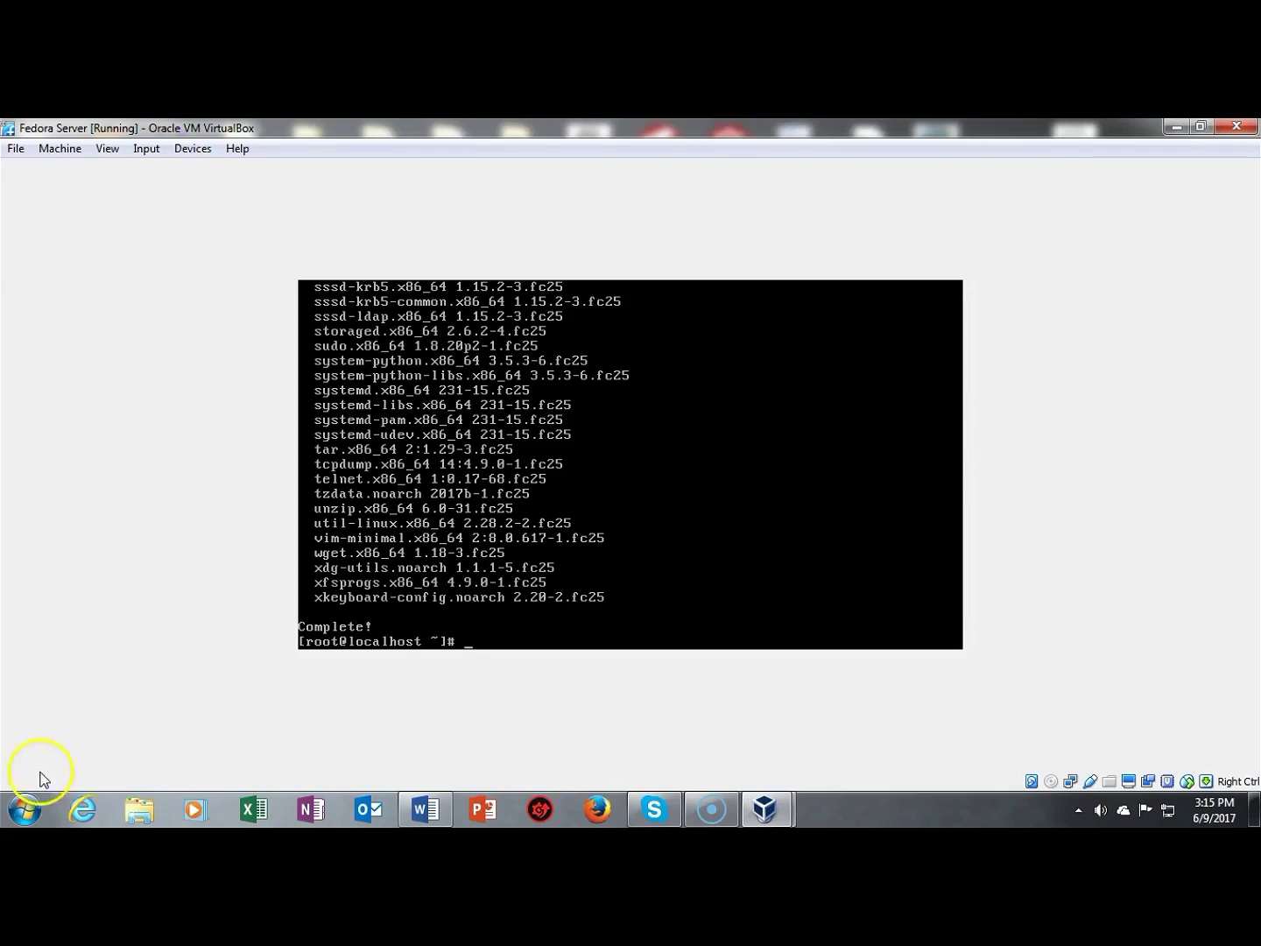
{"action": "type", "text": "reboot"}
{"action": "key", "text": "Return"}
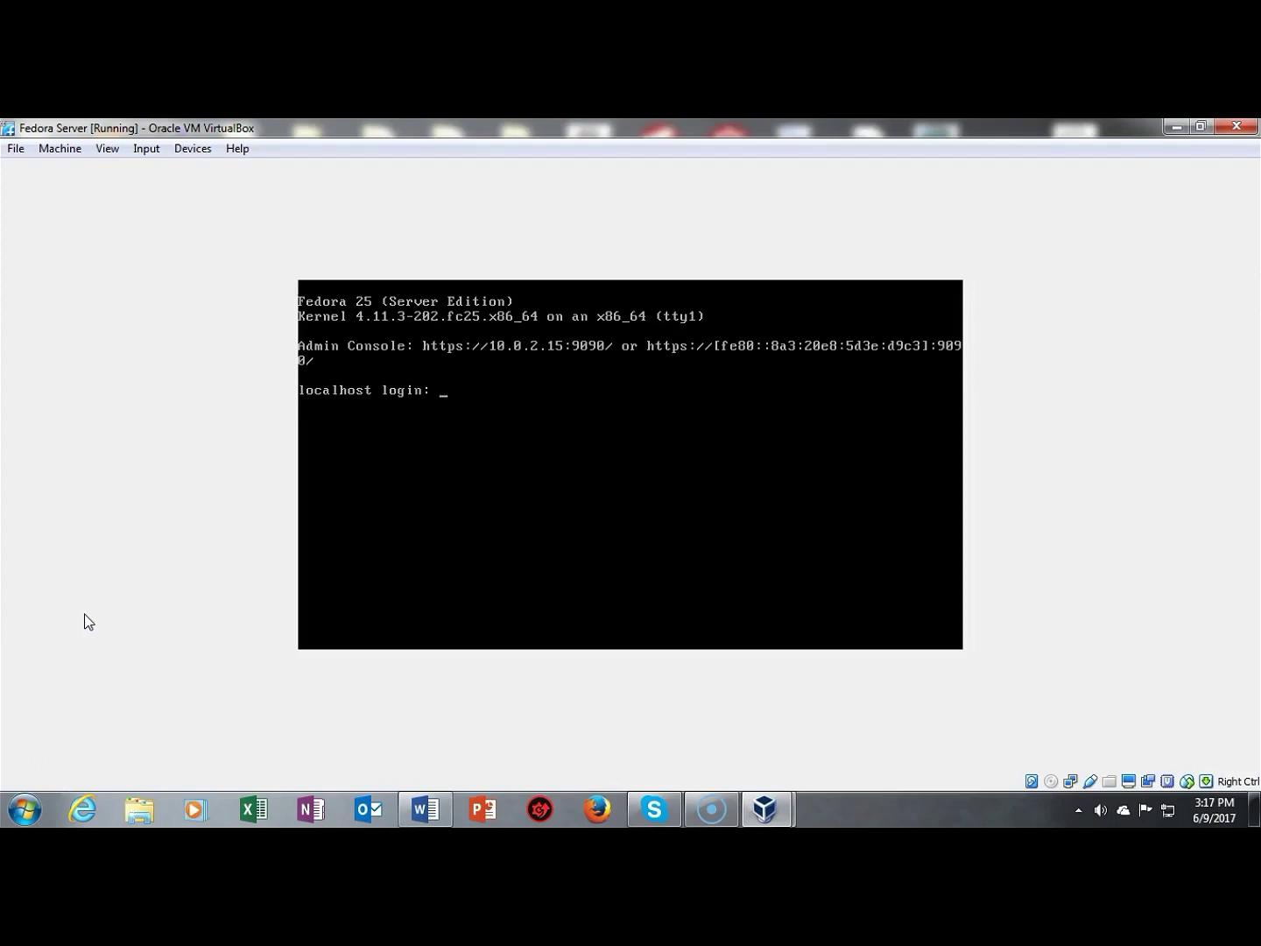
Step: Enter root as the username at the localhost login prompt
{"action": "type", "text": "root"}
{"action": "key", "text": "Return"}
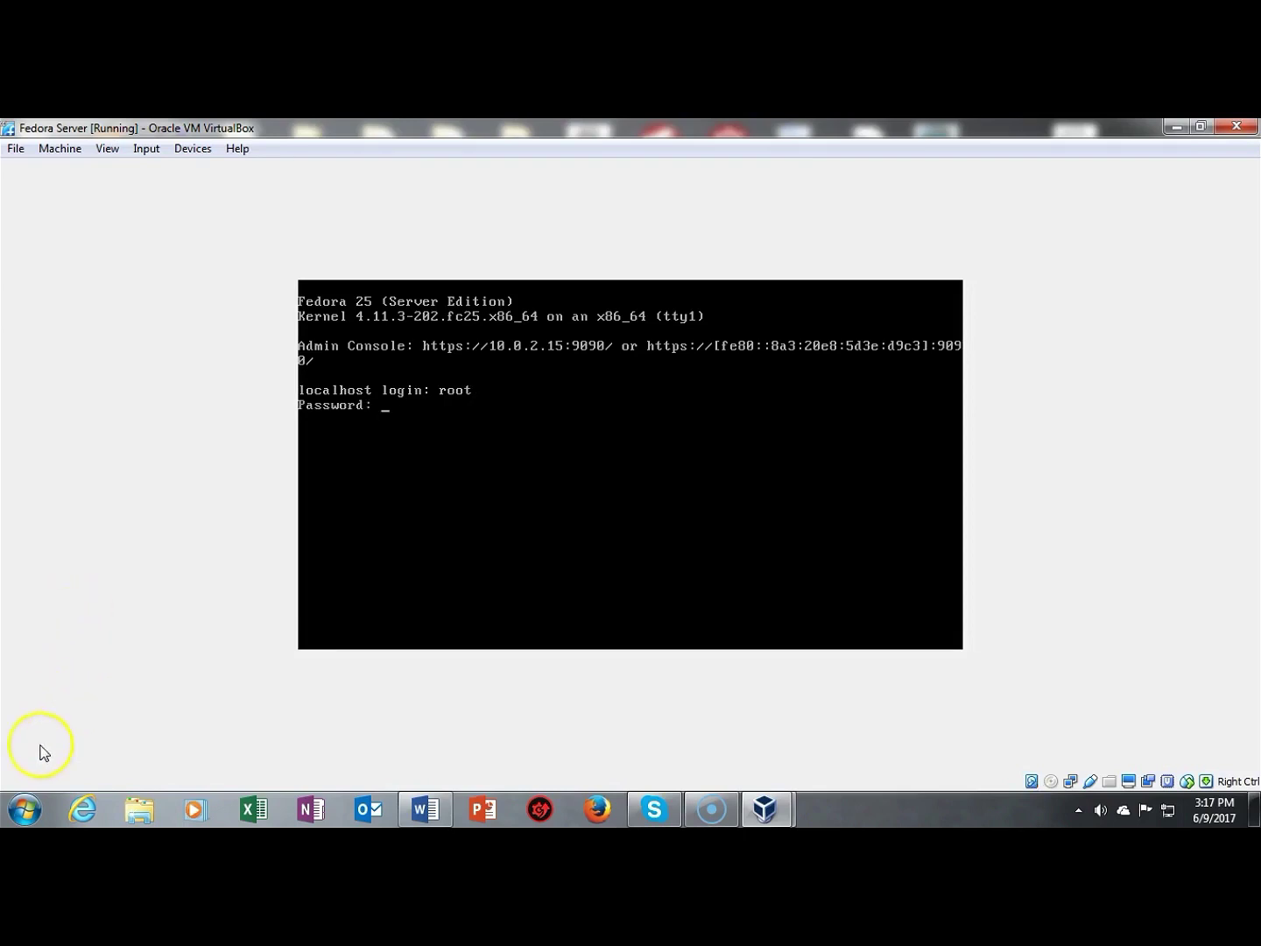
{"action": "key", "text": "Return"}
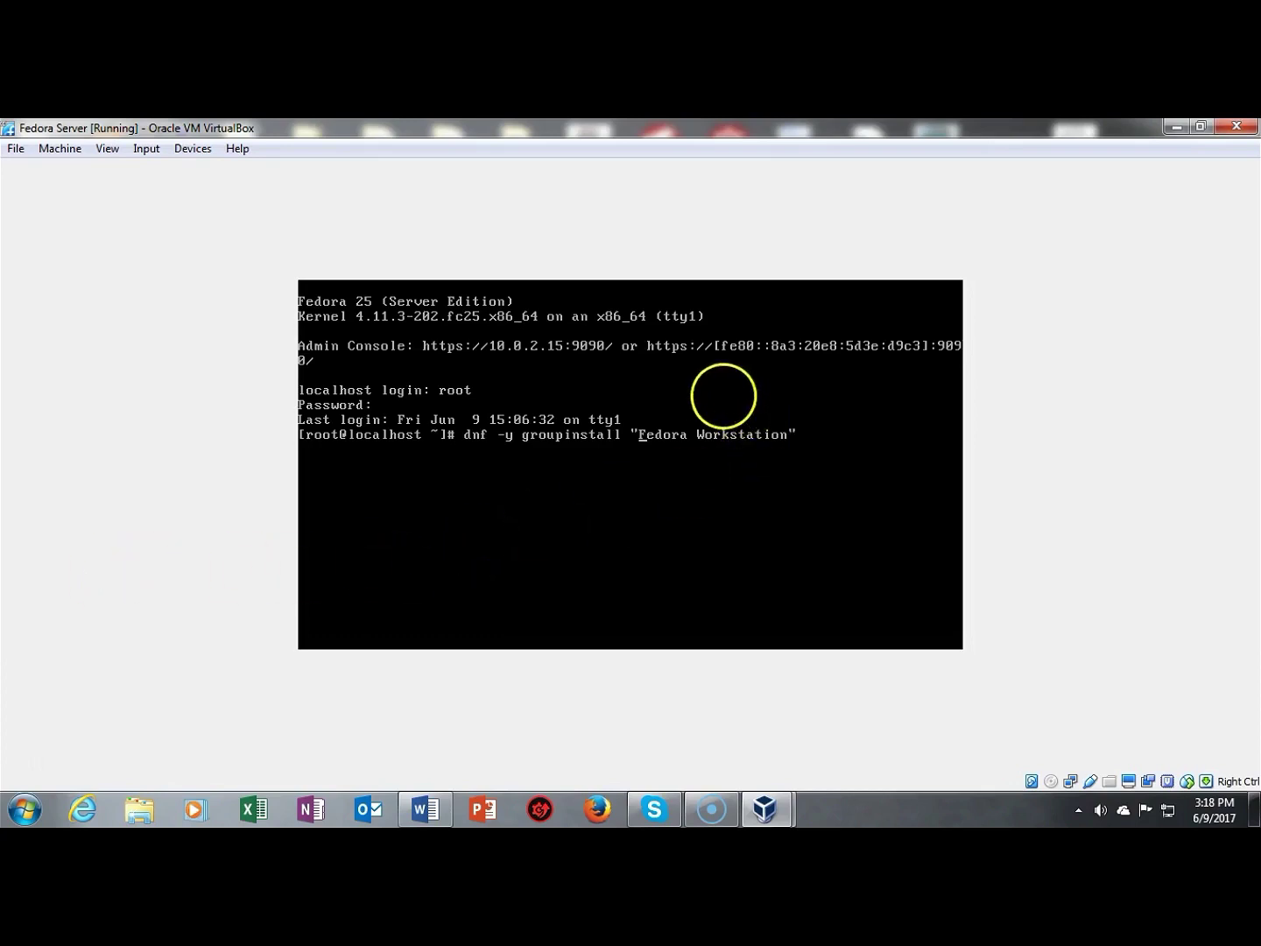
Step: Run dnf -y groupinstall "Fedora Workstation" until it reports Complete!
{"action": "key", "text": "Return"}
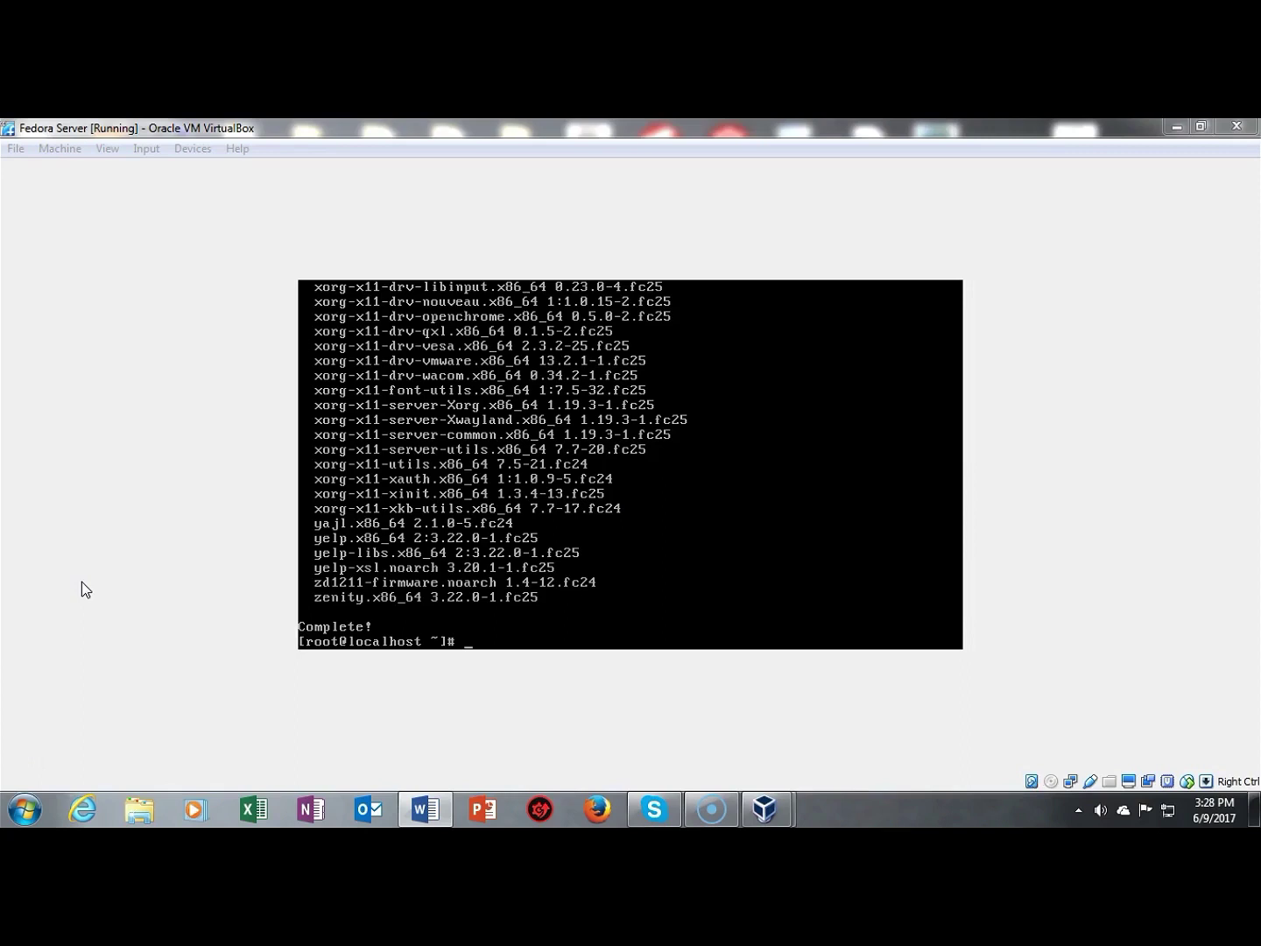
{"action": "left_click", "coordinate": [477, 633]}
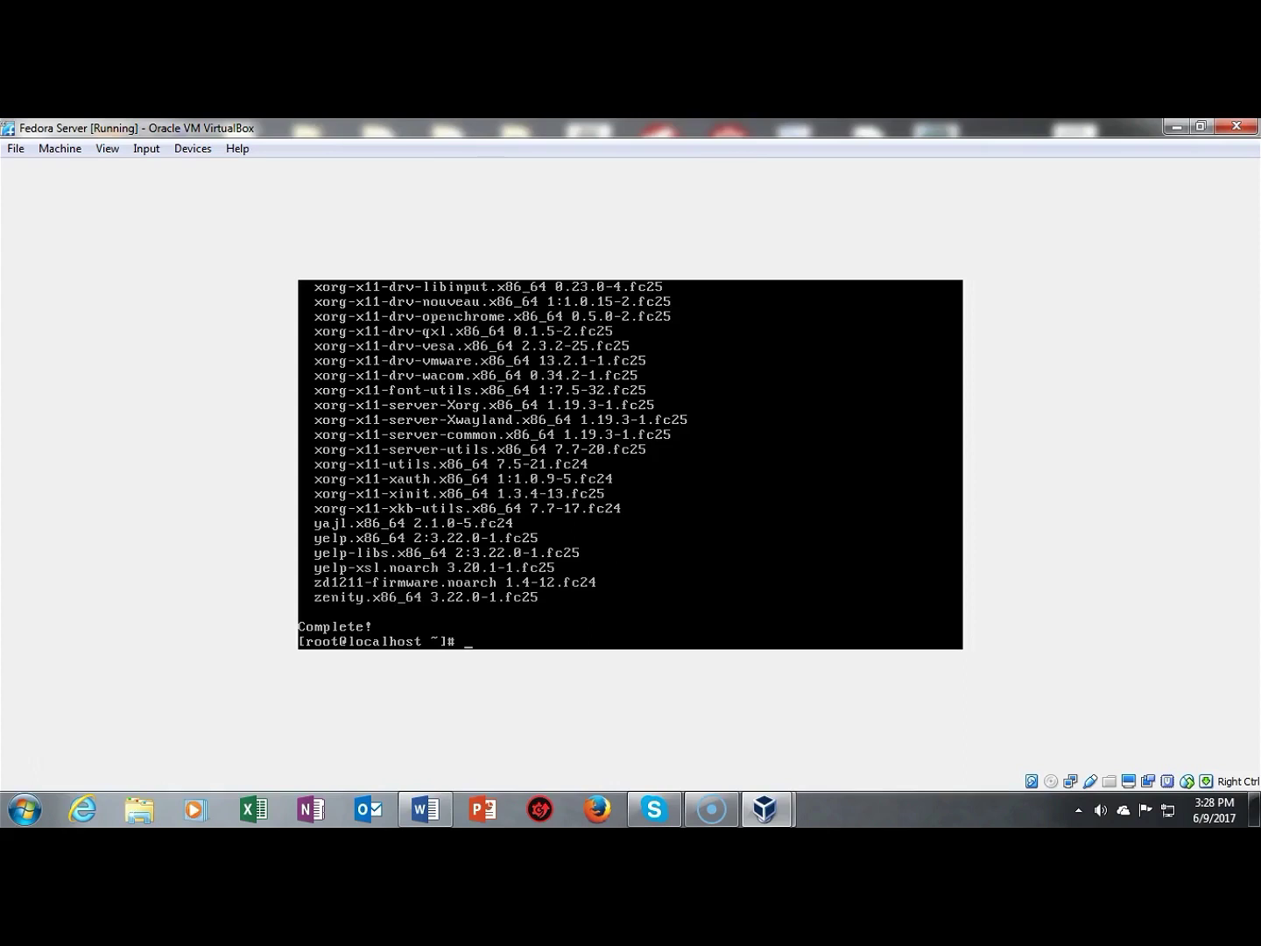
Step: Restart the server with reboot, then log back in as root
{"action": "type", "text": "reboot"}
{"action": "key", "text": "Return"}
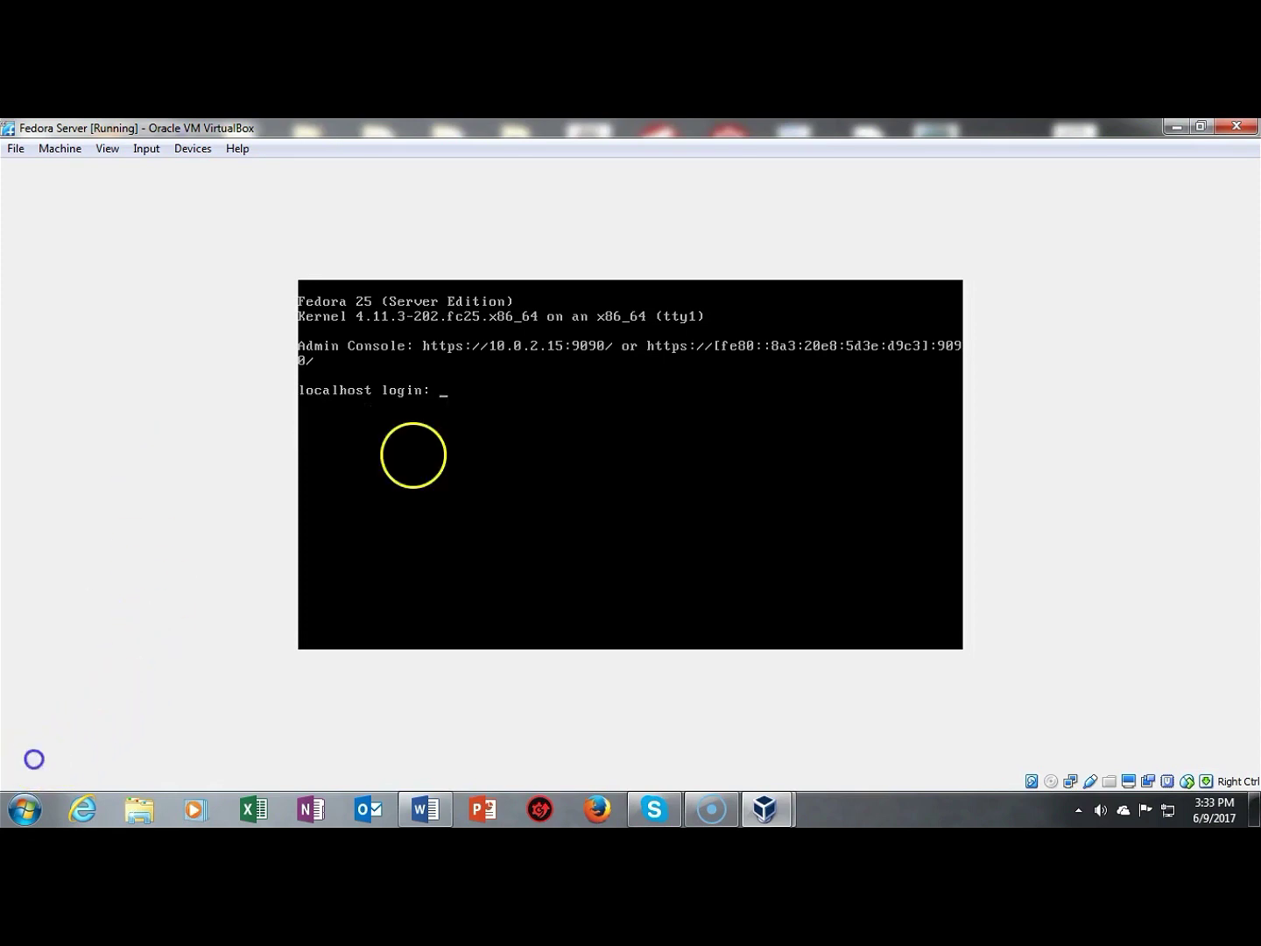
{"action": "type", "text": "root"}
{"action": "key", "text": "Return"}
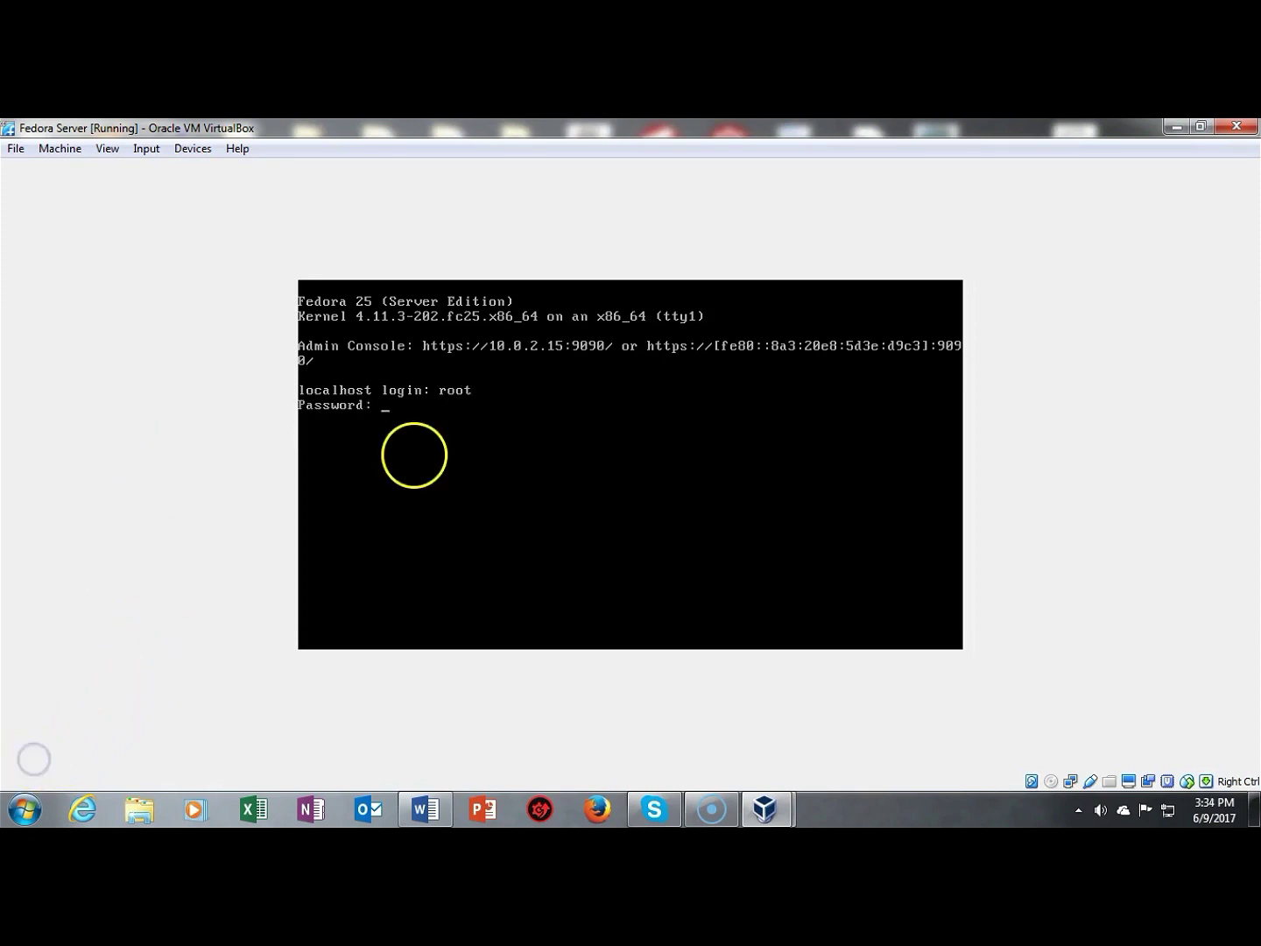
{"action": "key", "text": "Return"}
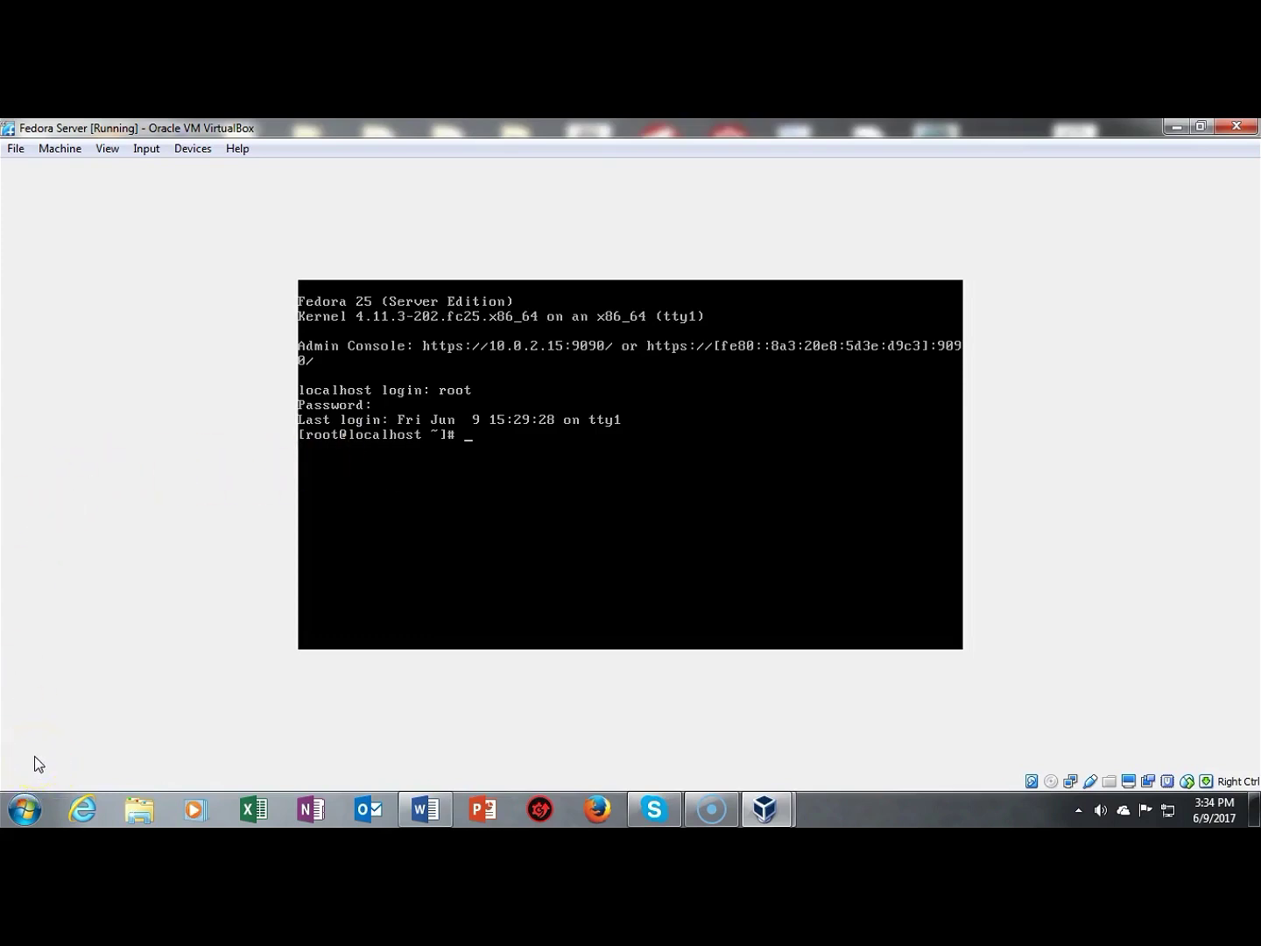
Step: Append "exec /usr/bin/gnome-session" to root's ~/.xinitrc
{"action": "type", "text": "echo \"exec /usr/bin/gnome-session\" >> ~/.xinitrc"}
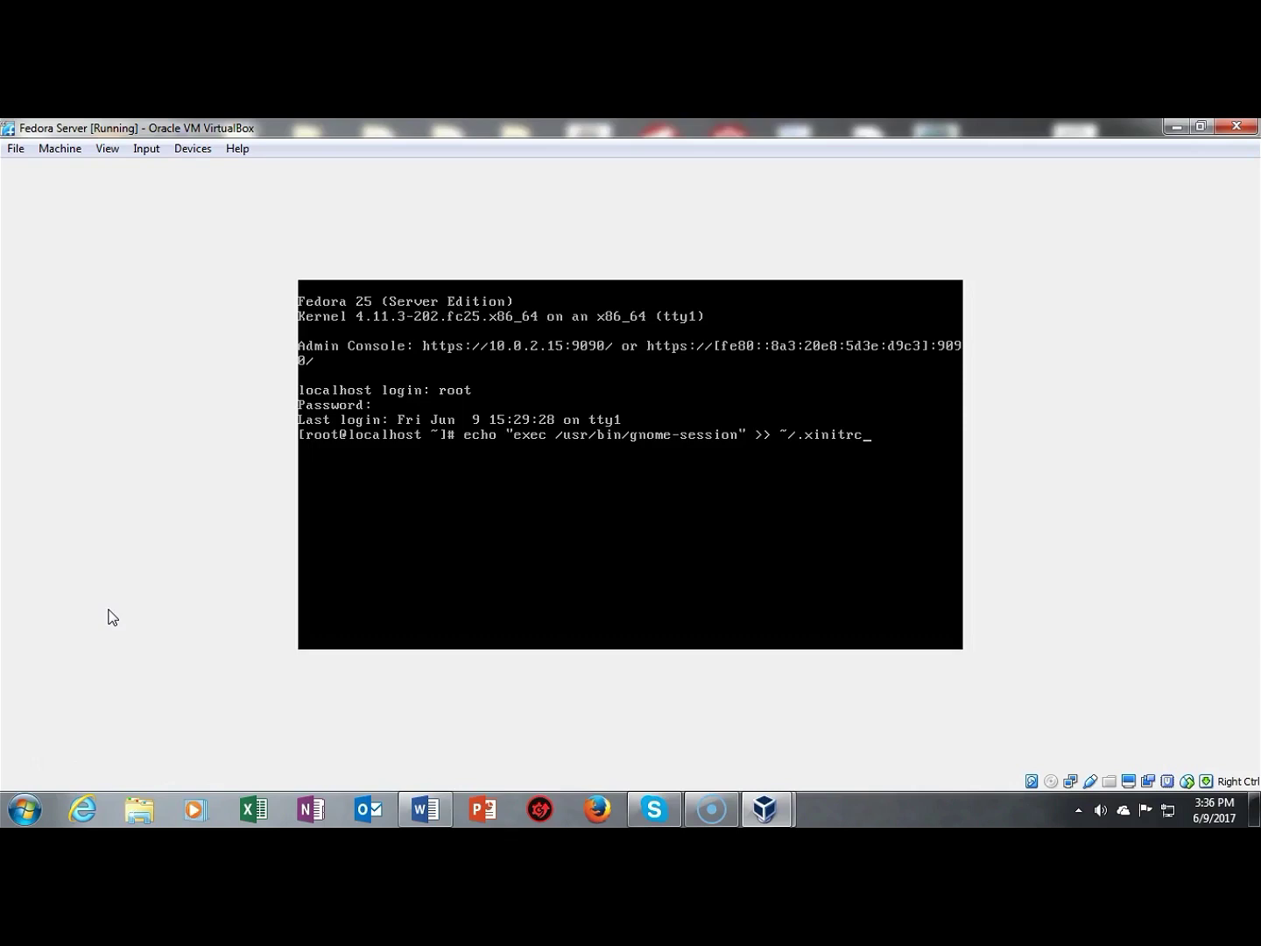
{"action": "key", "text": "Return"}
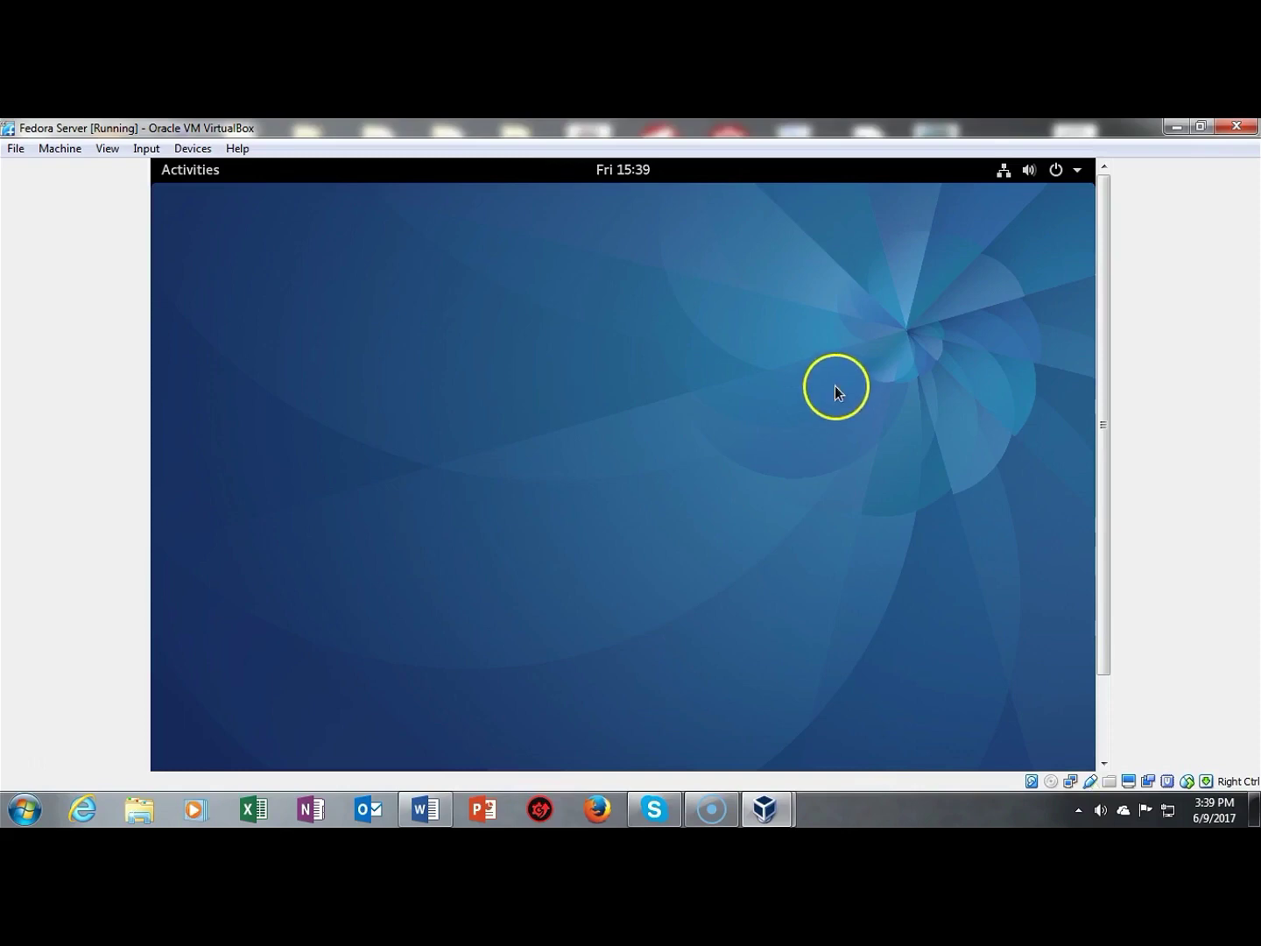
Step: In GNOME Settings > Power, set Blank screen from 5 minutes to Never
{"action": "left_click", "coordinate": [1057, 170]}
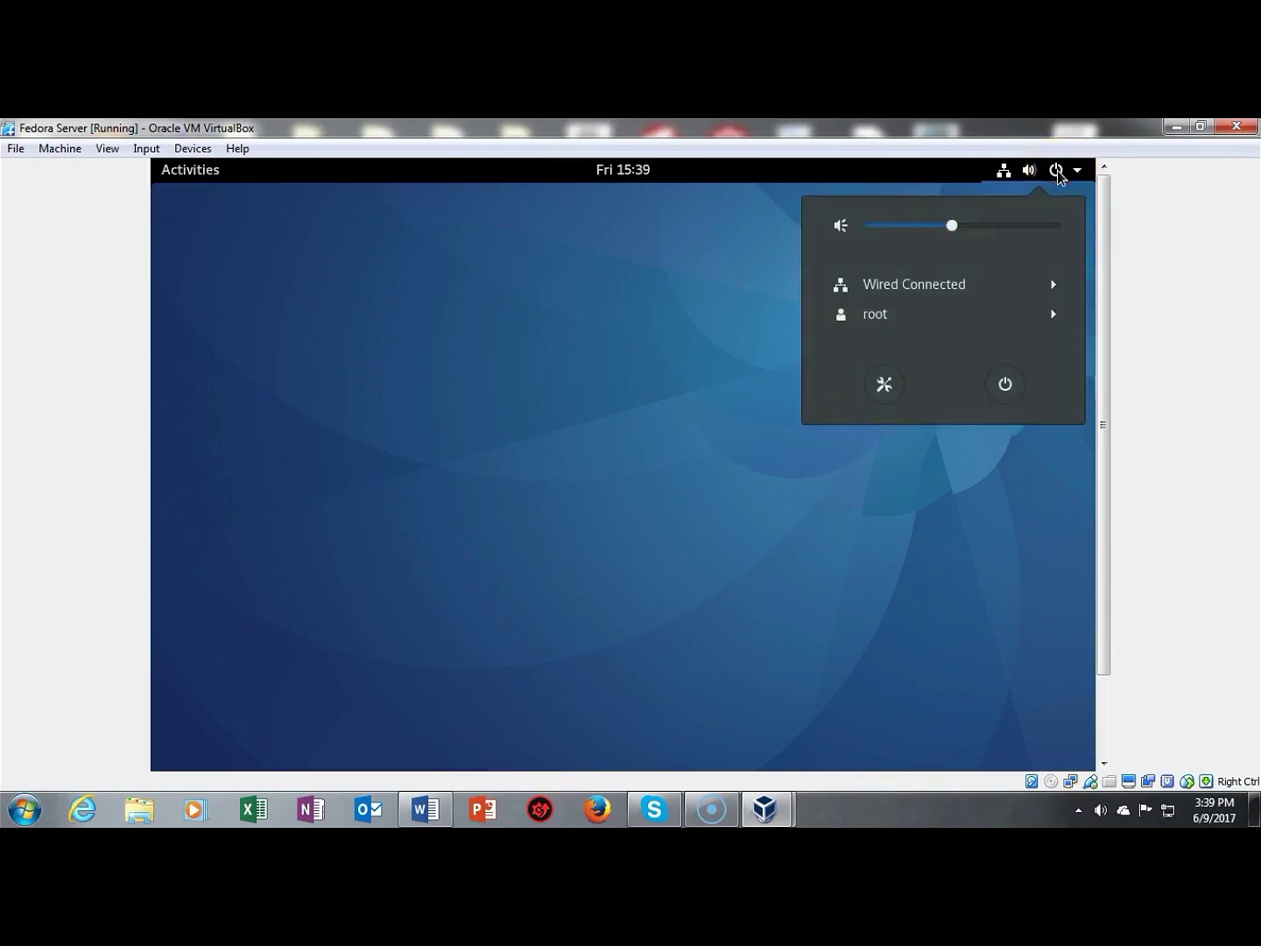
{"action": "left_click", "coordinate": [883, 385]}
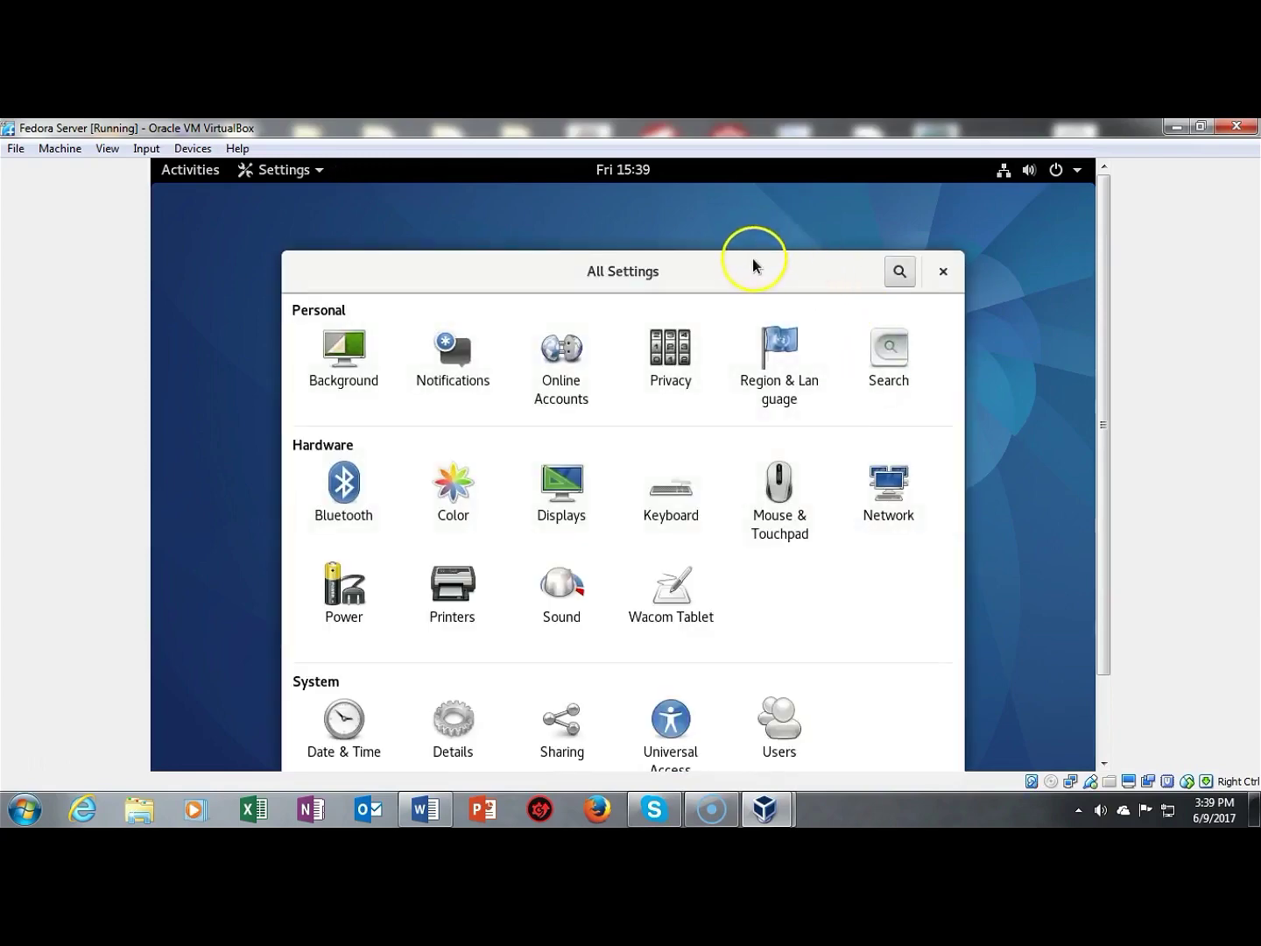
{"action": "left_click_drag", "start_coordinate": [753, 263], "coordinate": [759, 216]}
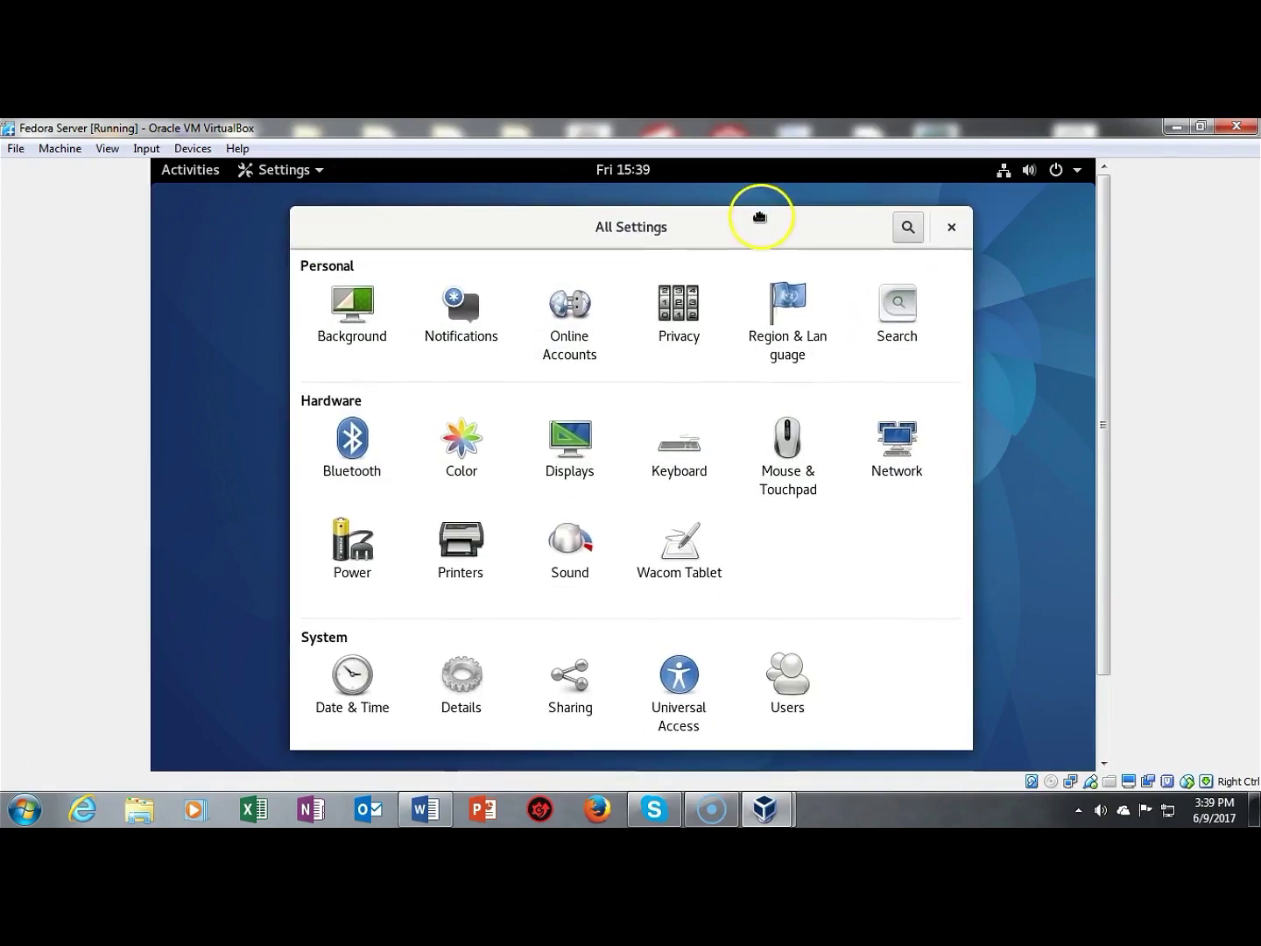
{"action": "left_click", "coordinate": [347, 550]}
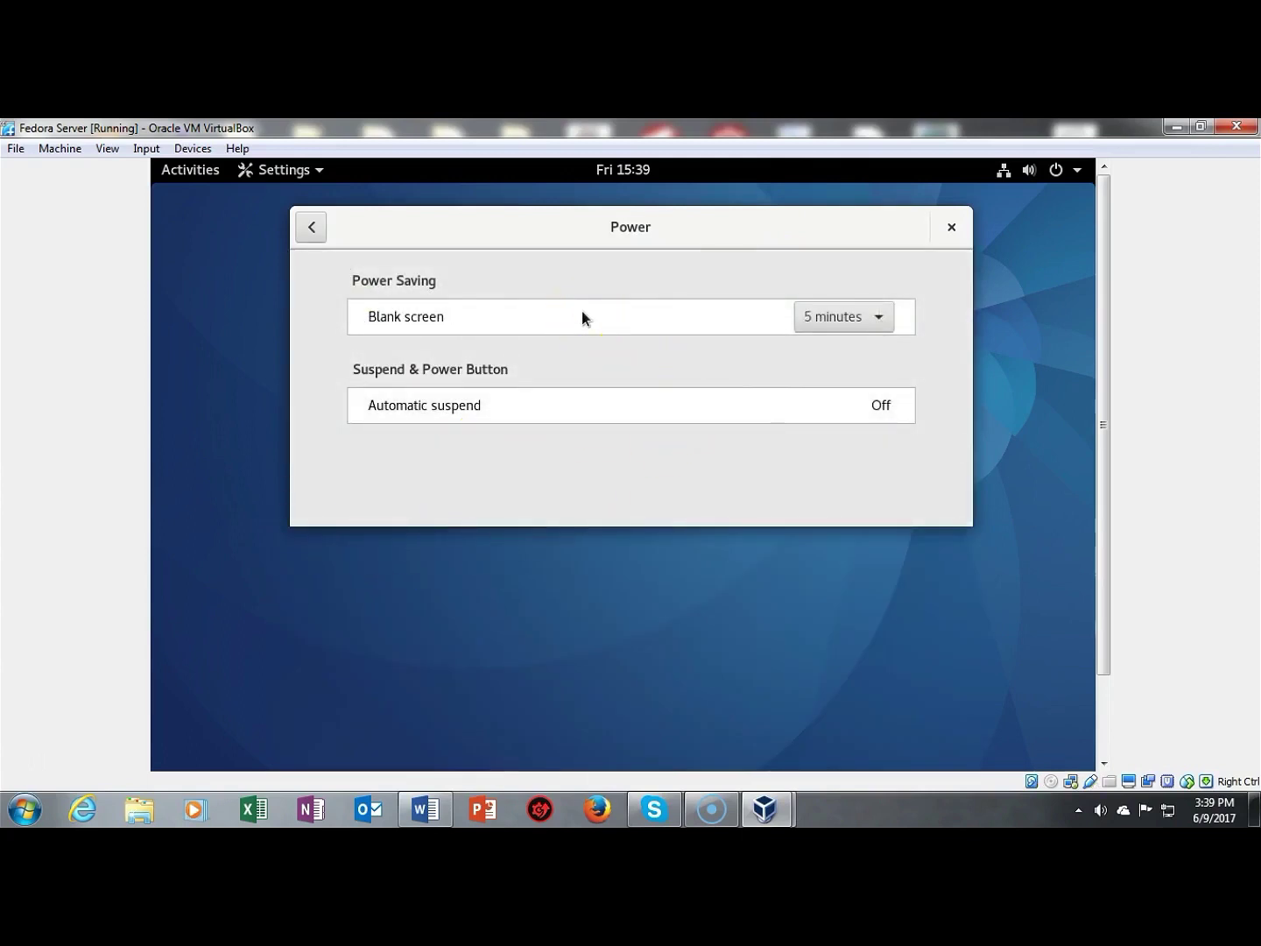
{"action": "left_click", "coordinate": [878, 319]}
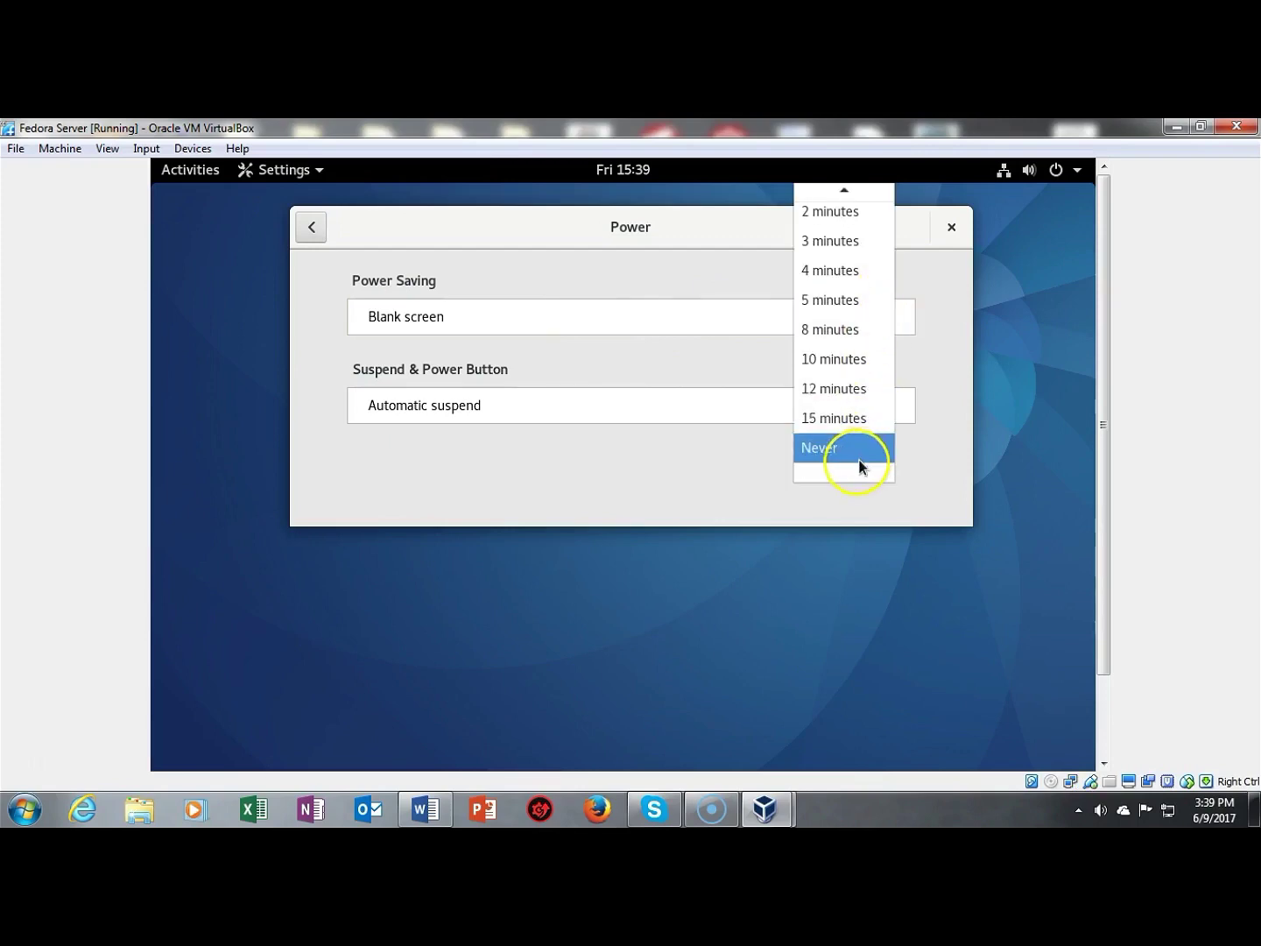
{"action": "left_click", "coordinate": [848, 452]}
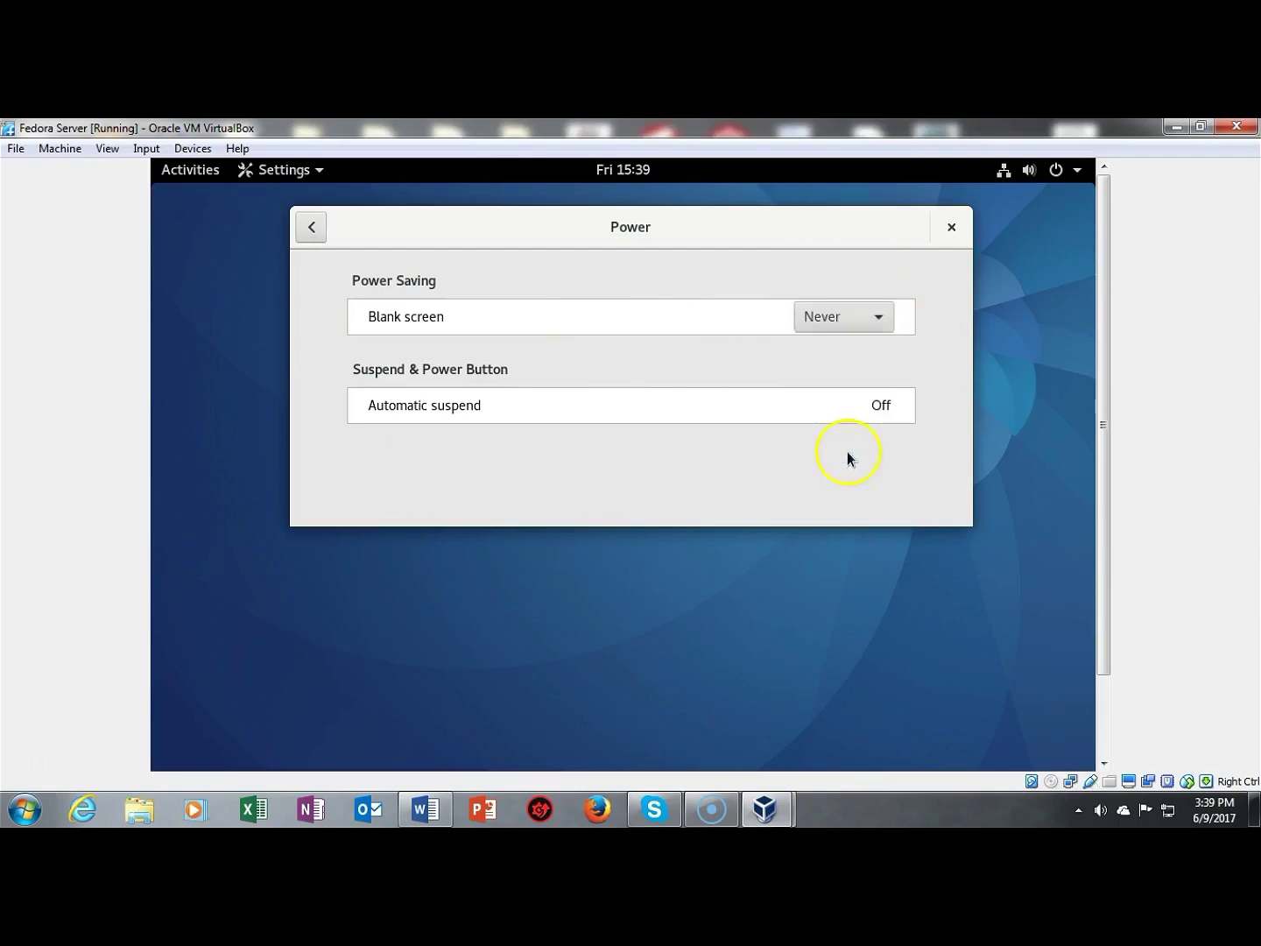
{"action": "left_click", "coordinate": [951, 226]}
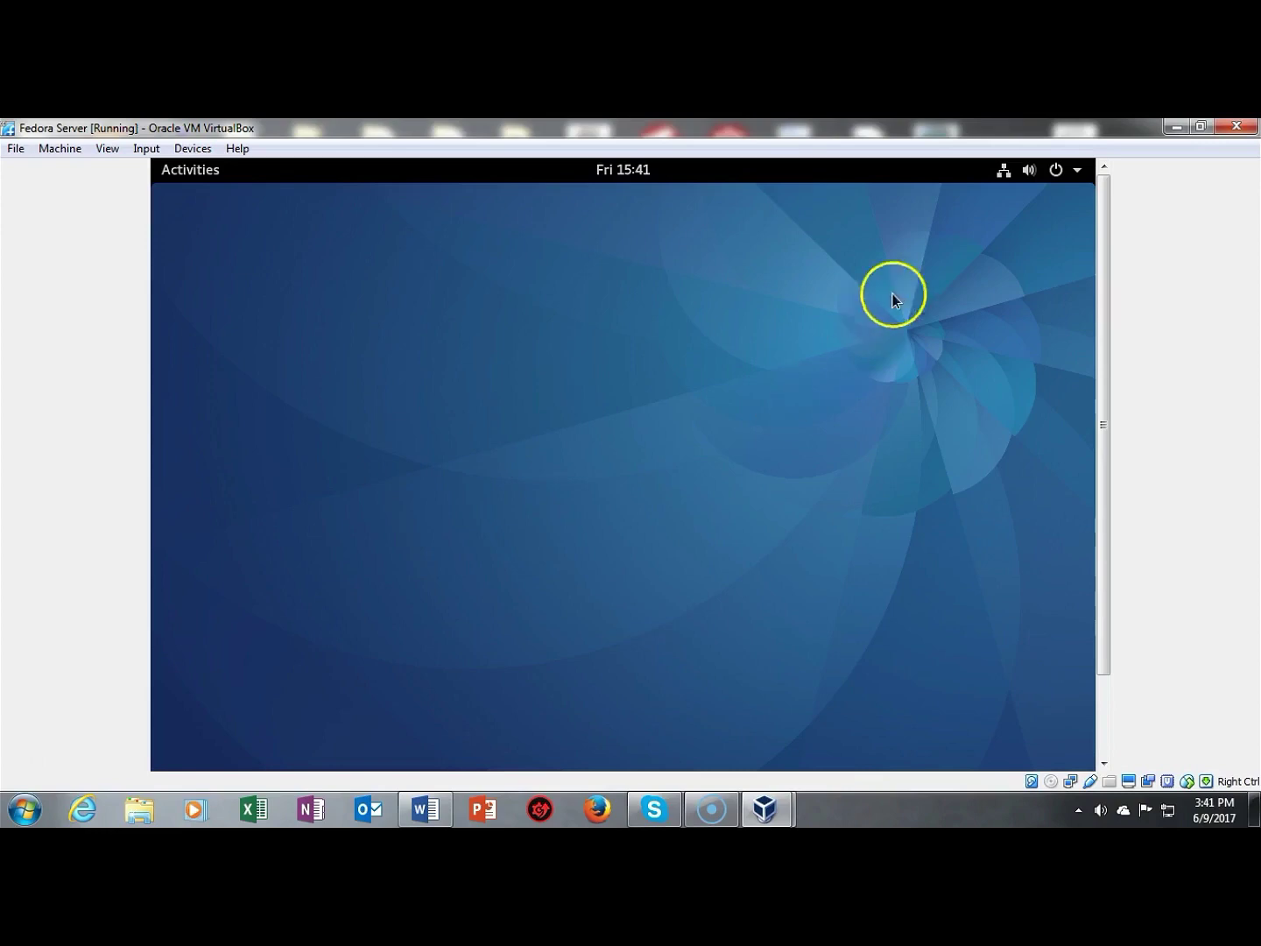
{"action": "left_click", "coordinate": [1060, 171]}
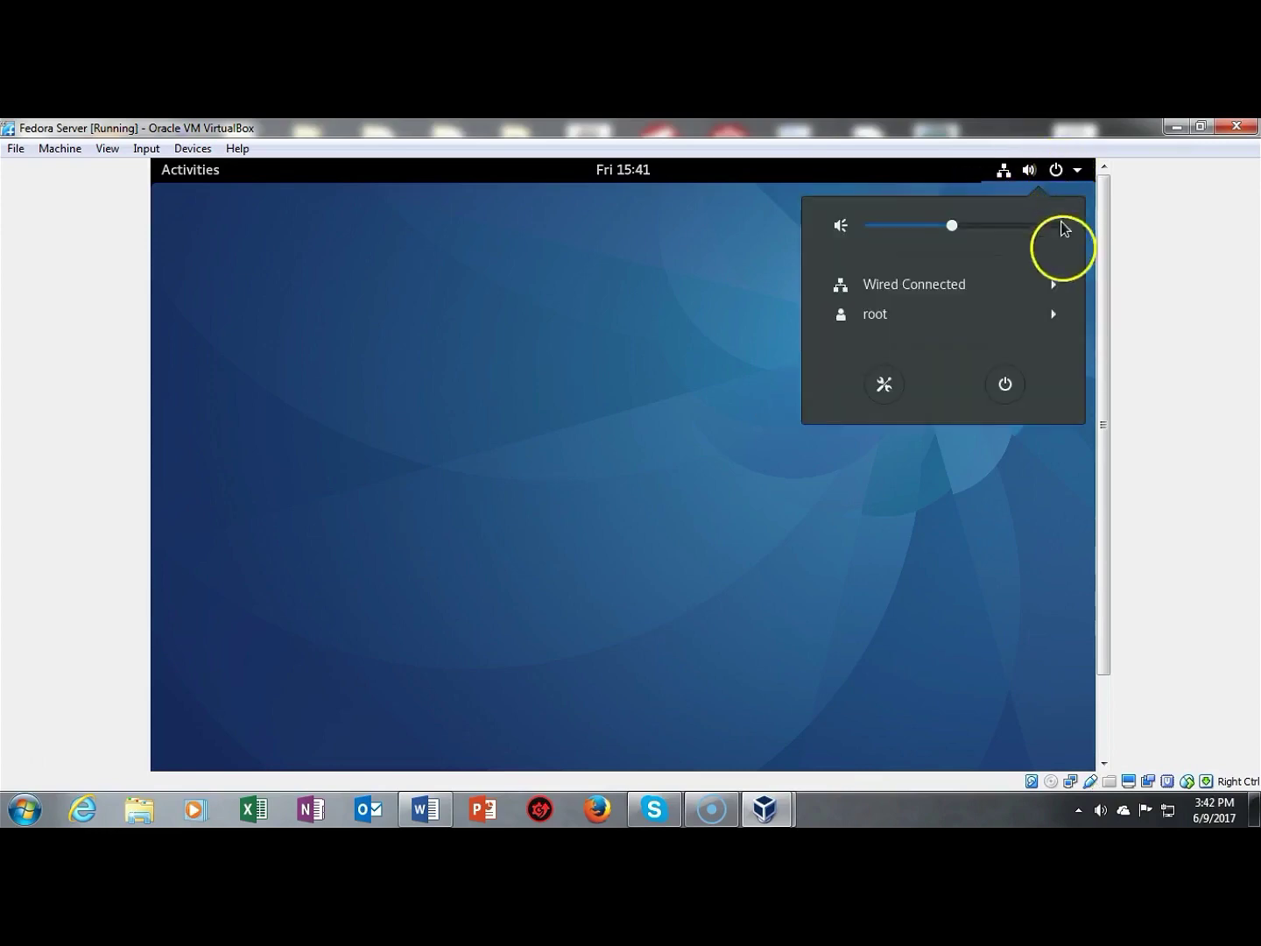
{"action": "left_click", "coordinate": [1005, 384]}
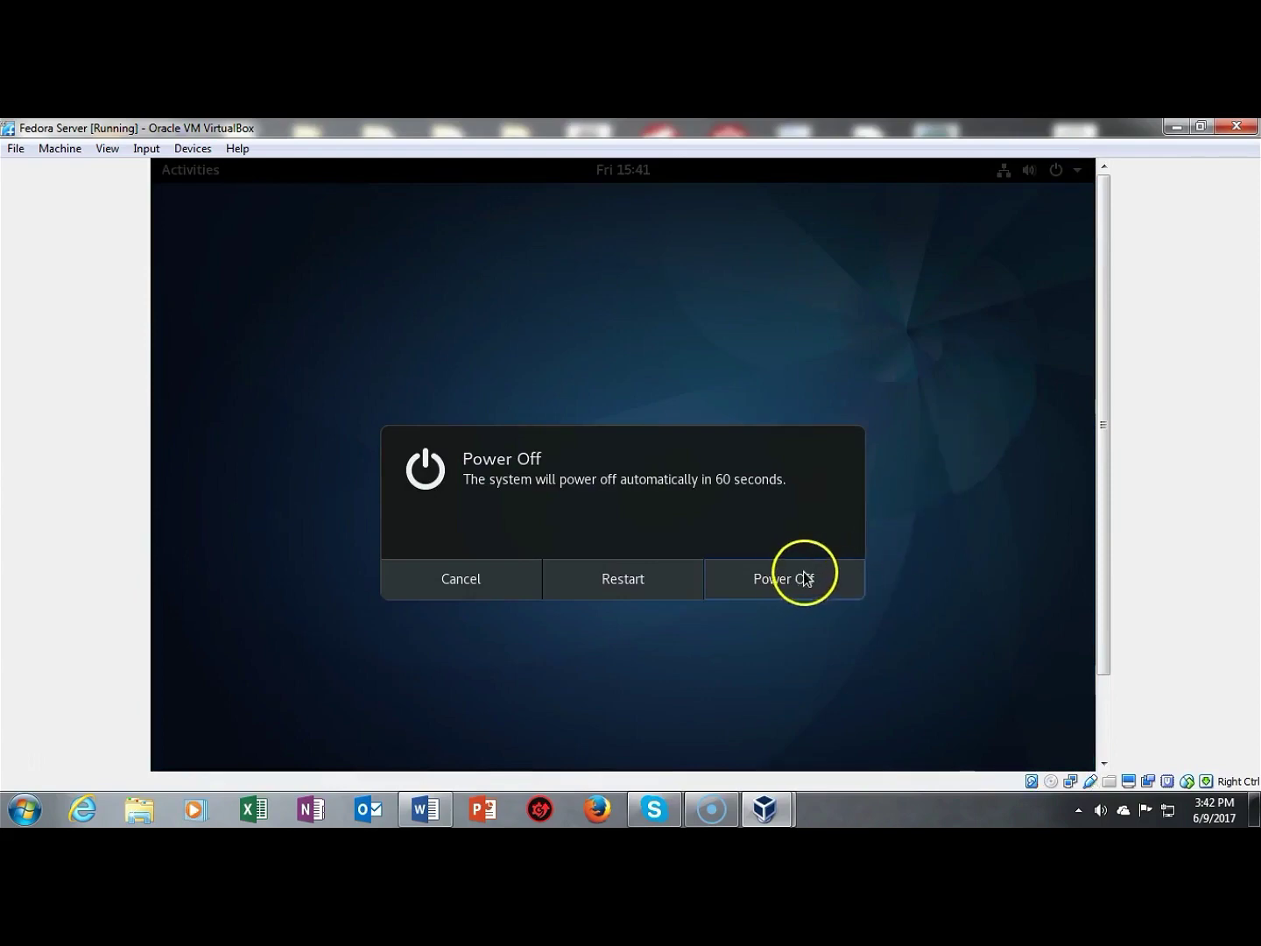
{"action": "left_click", "coordinate": [441, 585]}
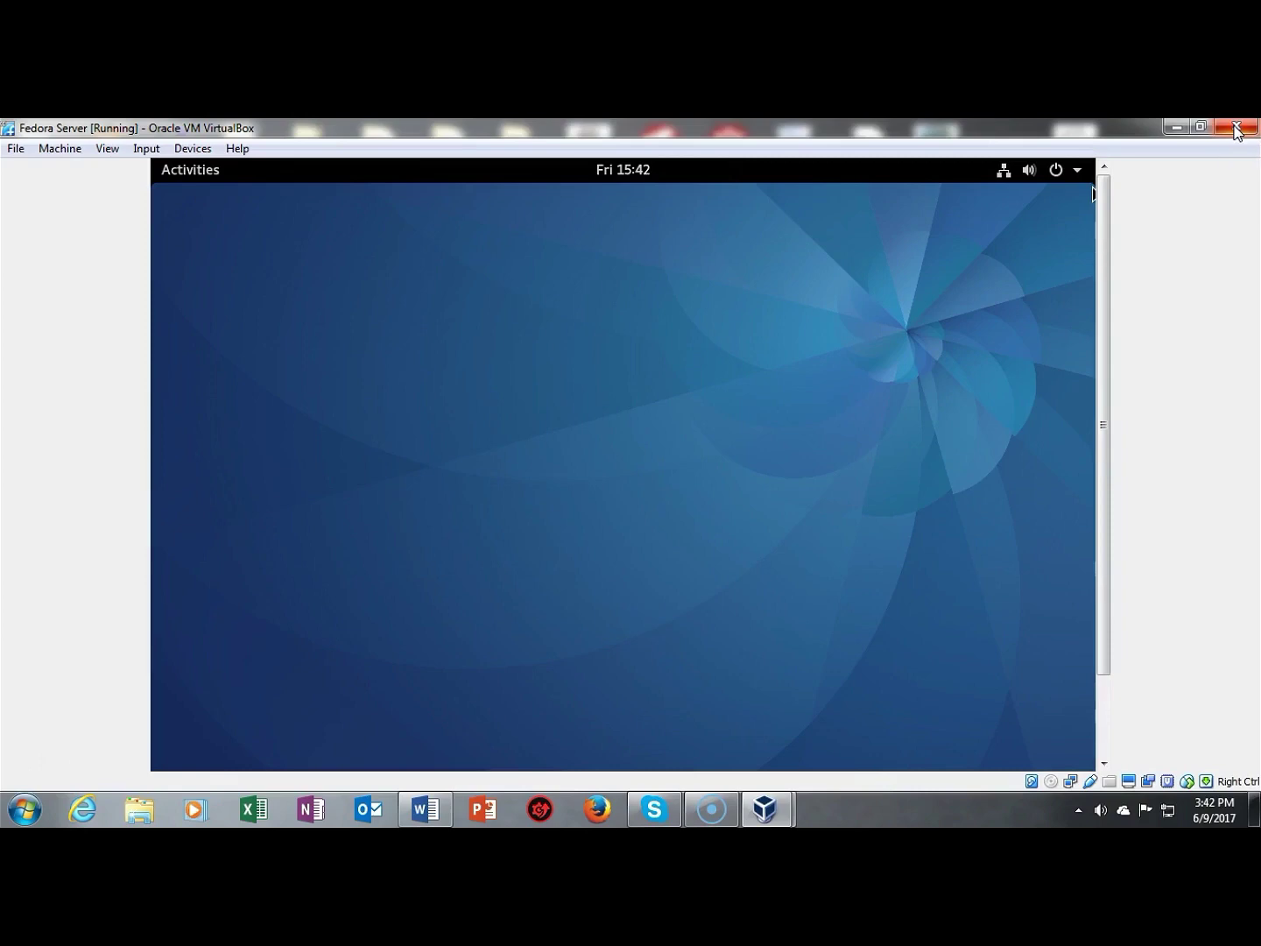
{"action": "left_click", "coordinate": [1236, 129]}
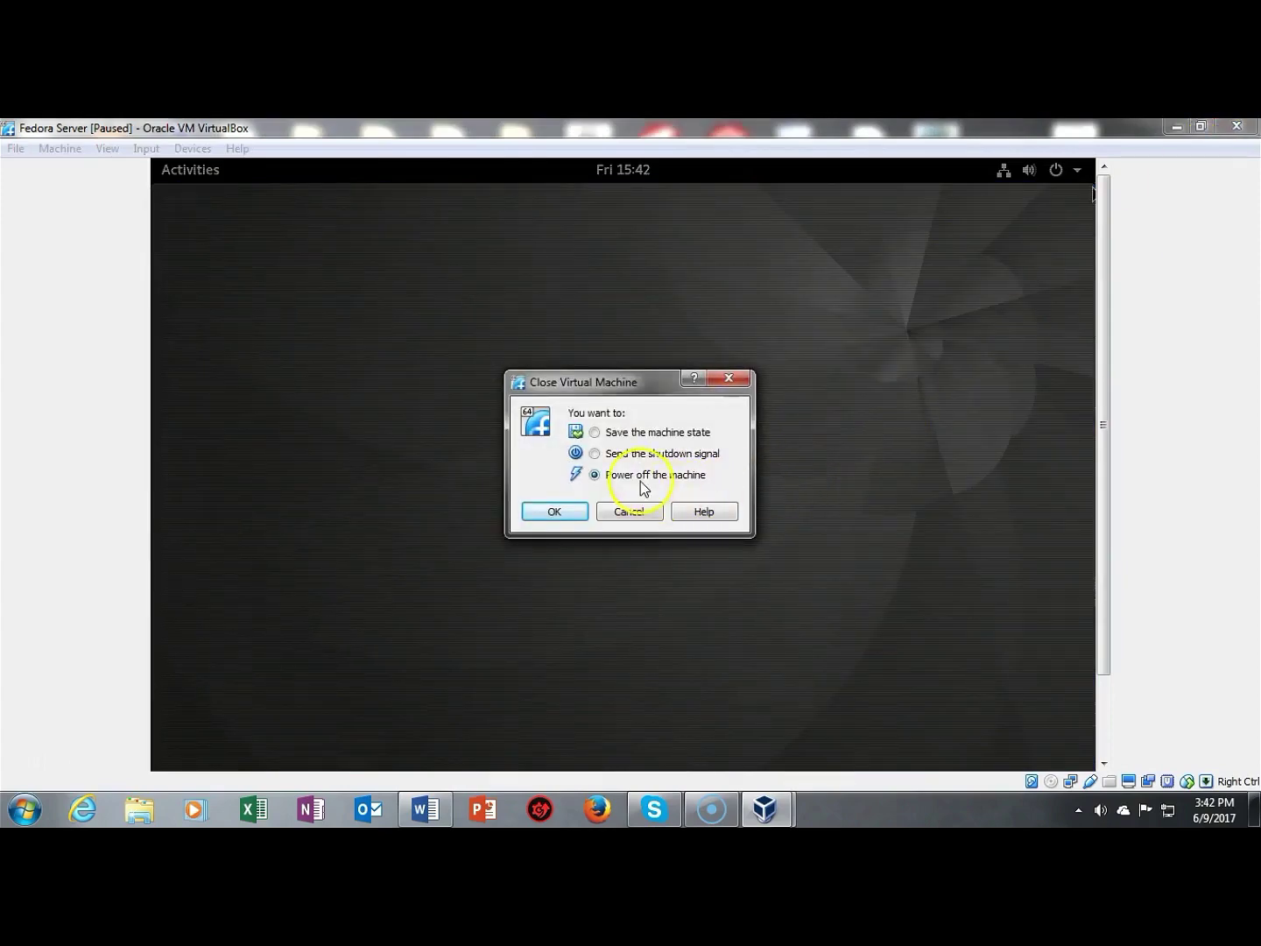
{"action": "left_click", "coordinate": [629, 512]}
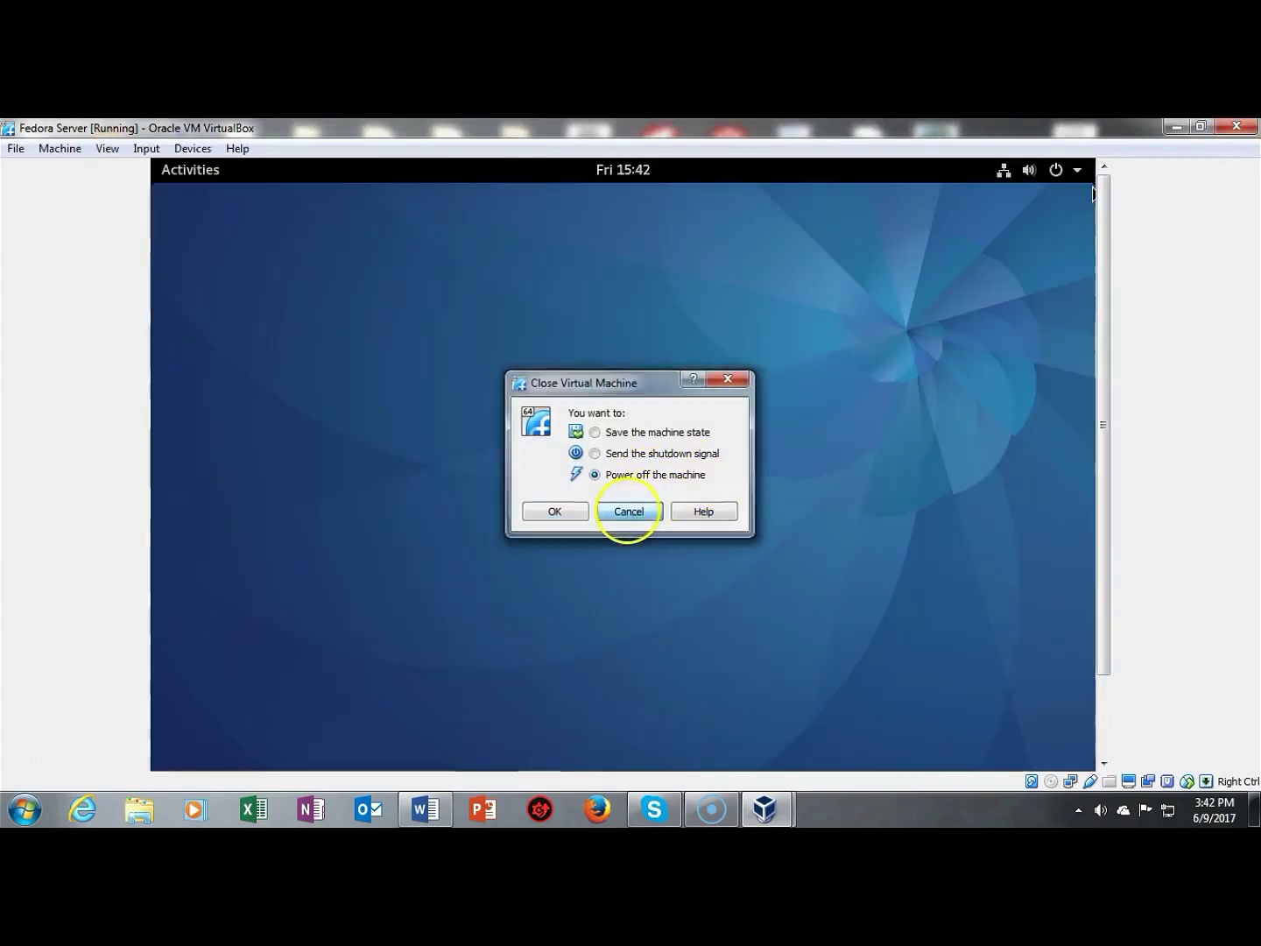